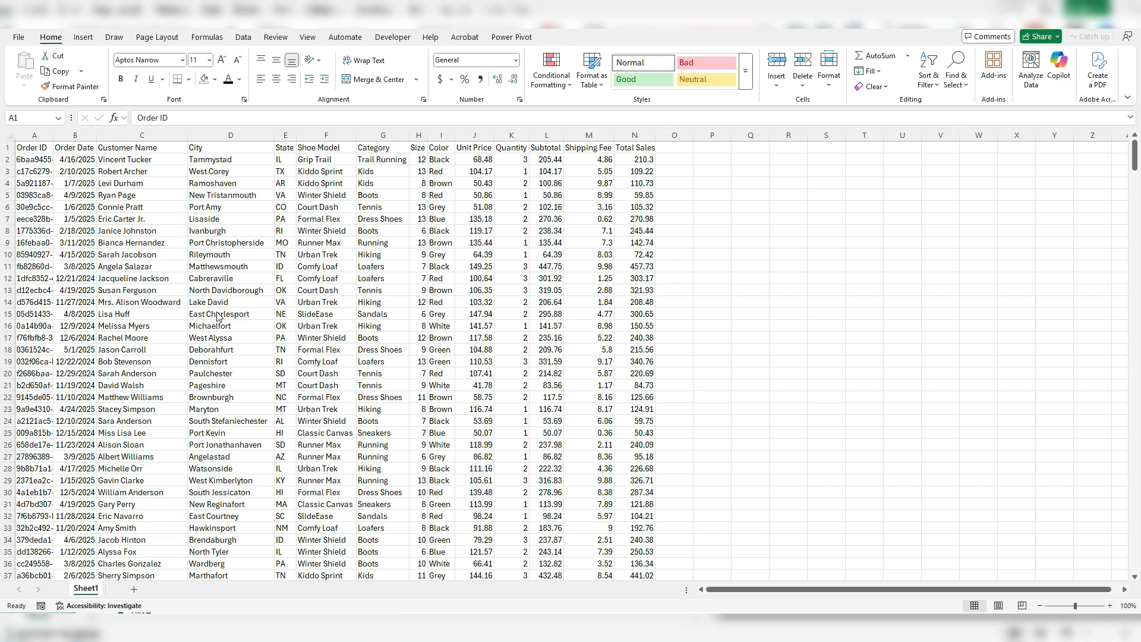
Create a PivotTable from the order data range Sheet1!$A$1:$N$501 on a new worksheet.
left_click(103, 173)
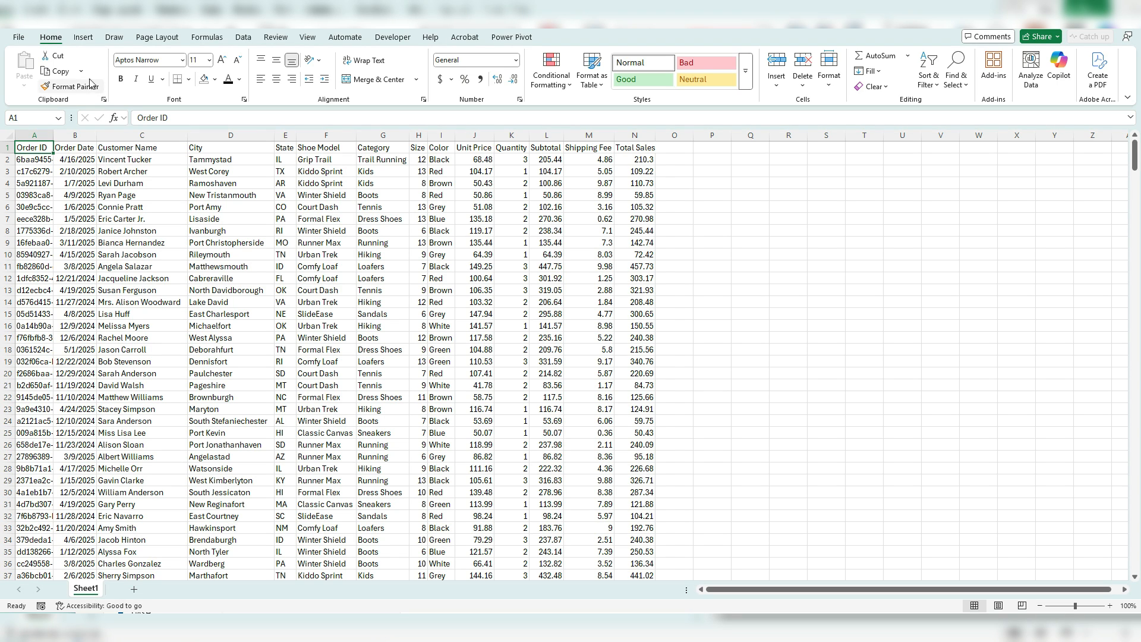
left_click(83, 37)
left_click(41, 58)
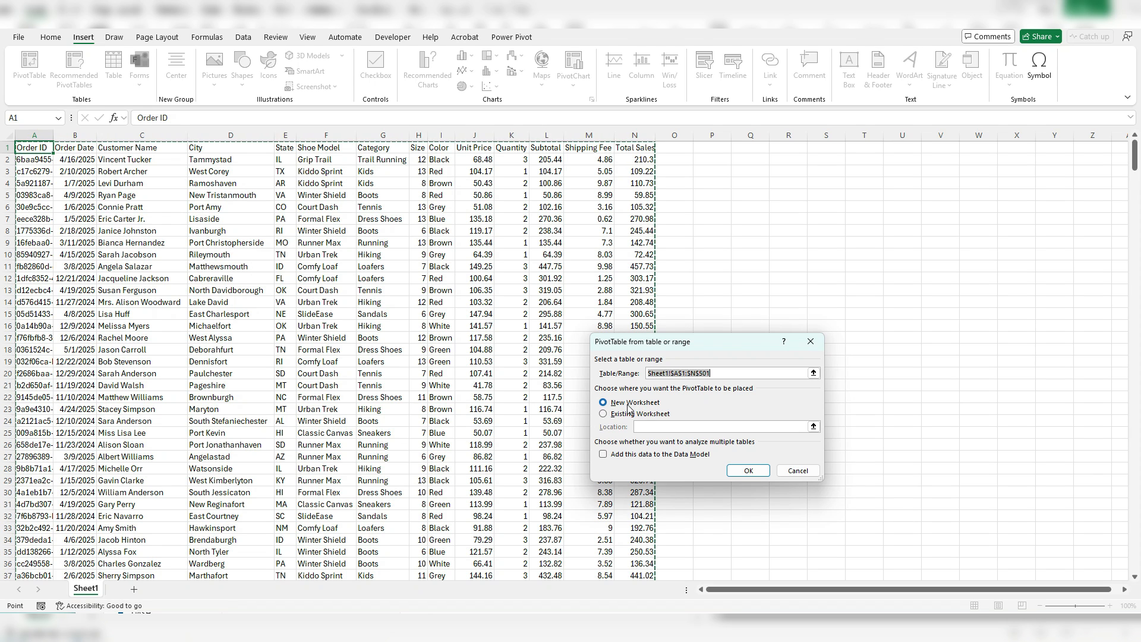
left_click(748, 470)
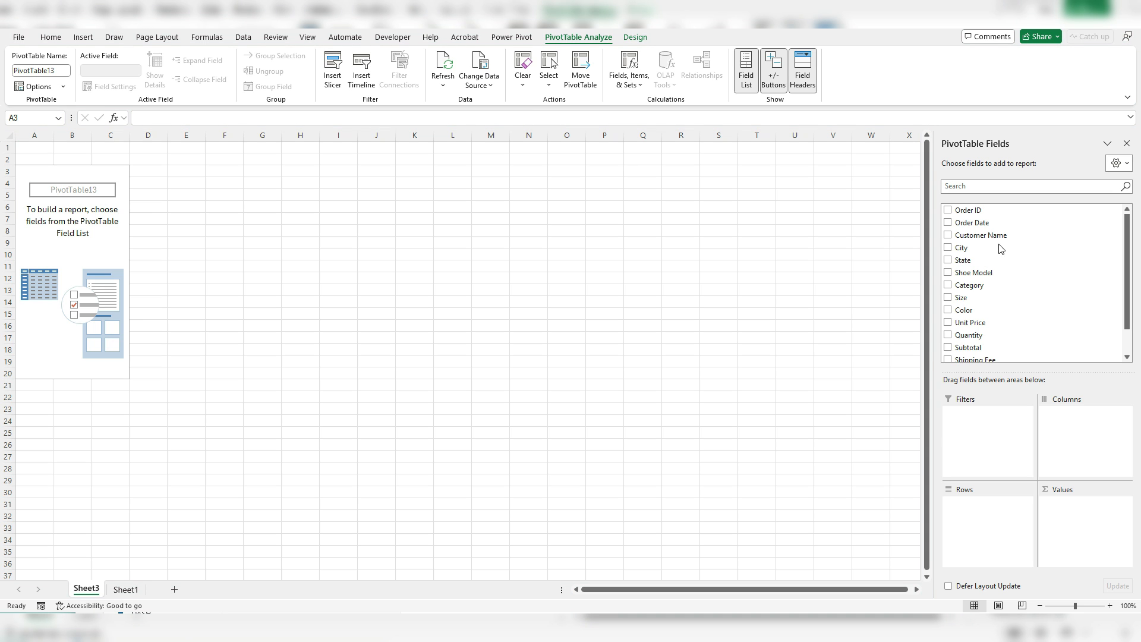
Build the PivotTable with Customer Name as rows and the sum of Total Sales as values.
left_click_drag(978, 235, 998, 542)
scroll(1011, 344, "down", 1)
left_click_drag(975, 342, 1103, 542)
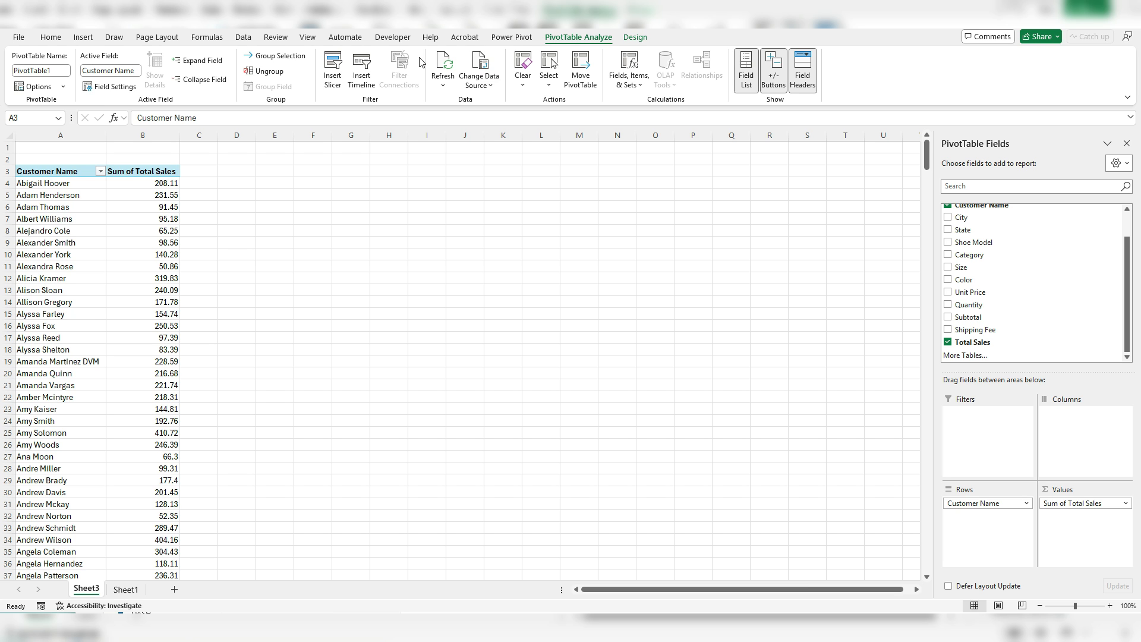
Insert five blank rows at the start of the sheet, above the PivotTable.
left_click(13, 147)
left_click_drag(7, 147, 7, 195)
right_click(8, 196)
left_click(67, 313)
Enter the column headings Cutoff, Total and % of Total in cells B1 to D1.
left_click(61, 159)
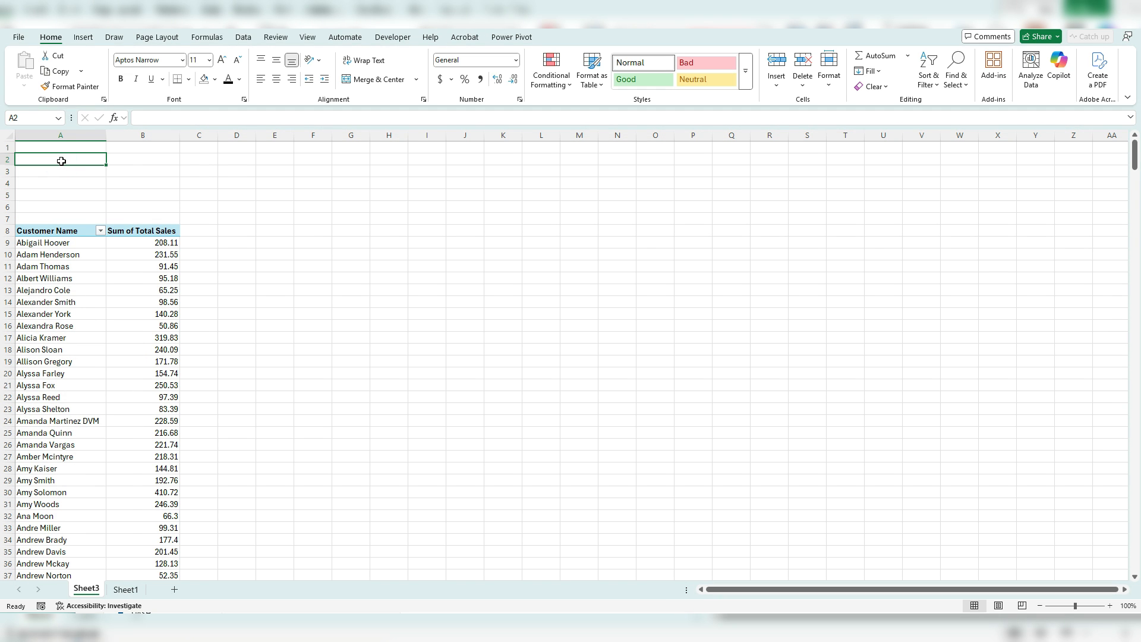
left_click(138, 148)
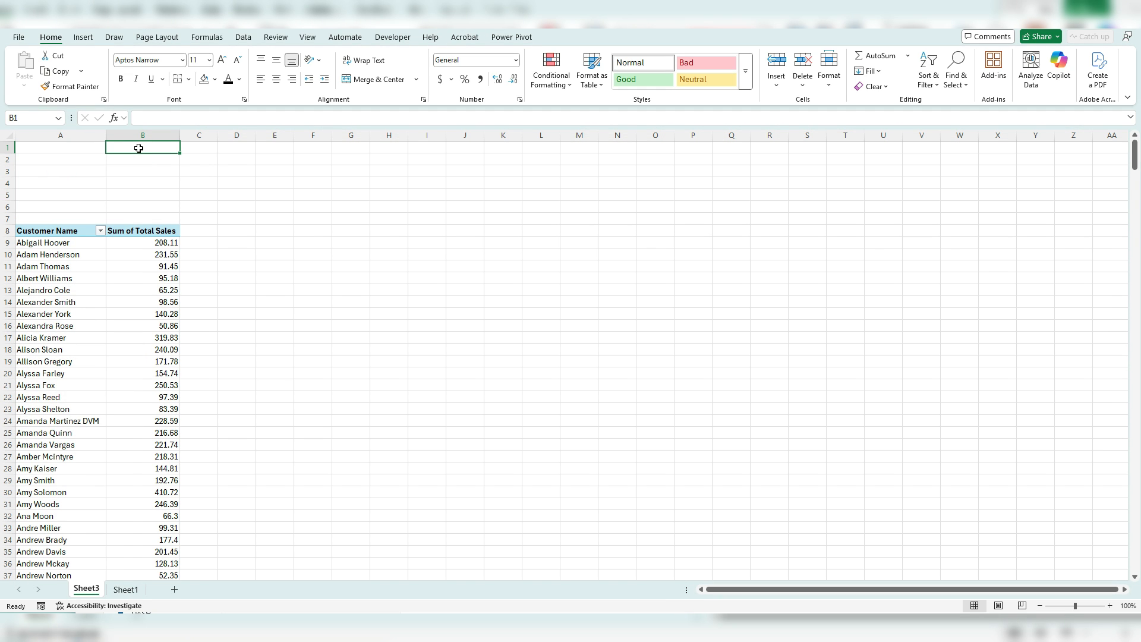
type("Cutoff")
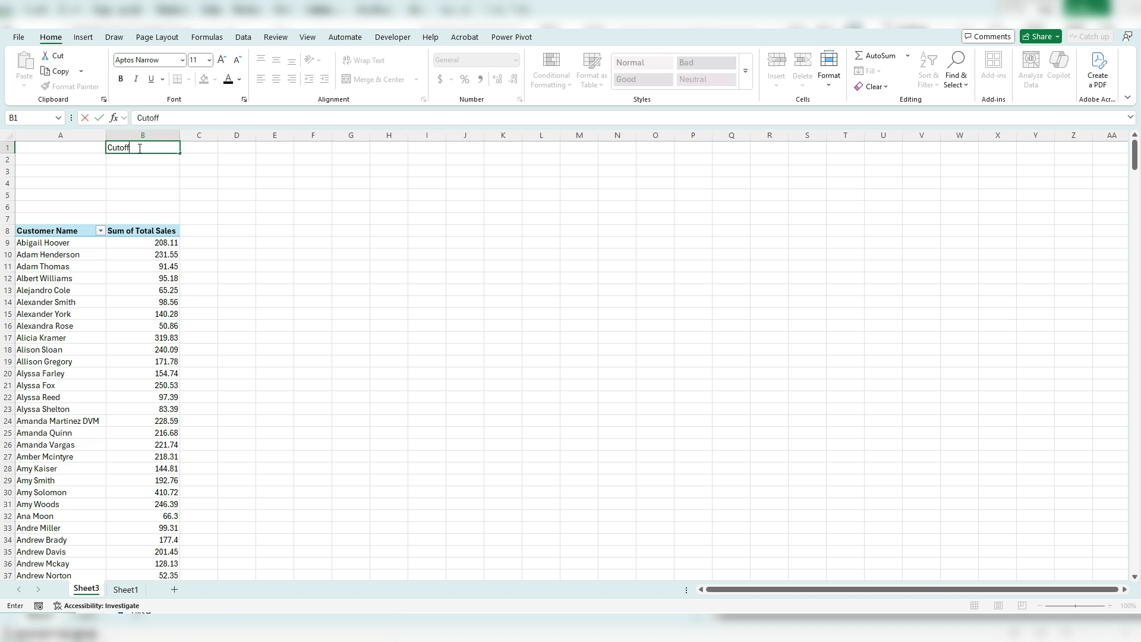
key("Tab")
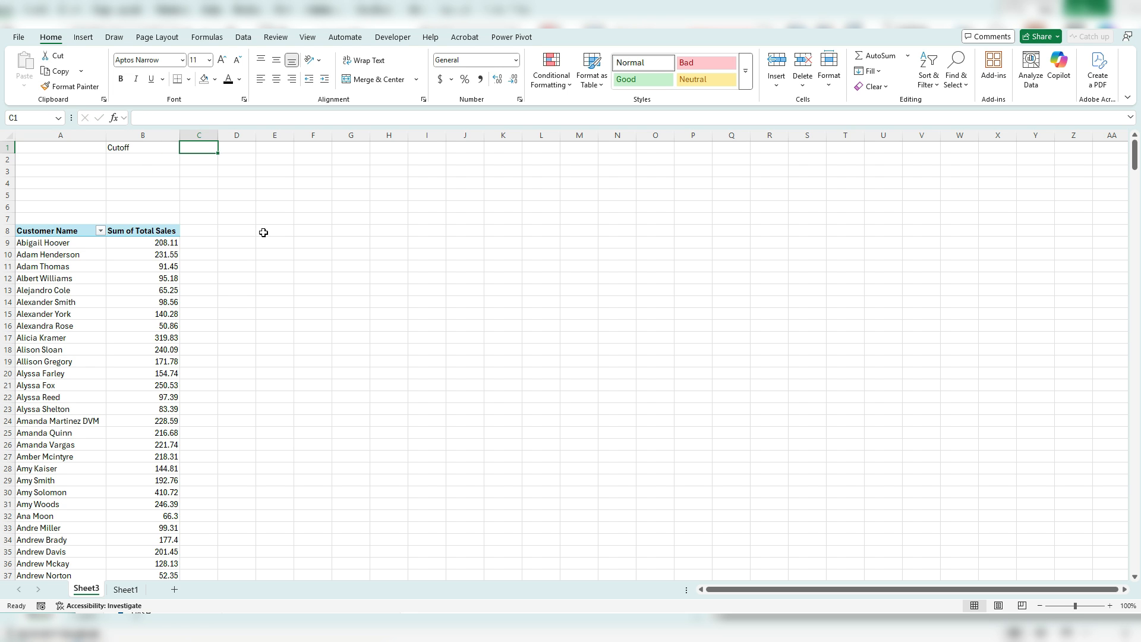
type("Total")
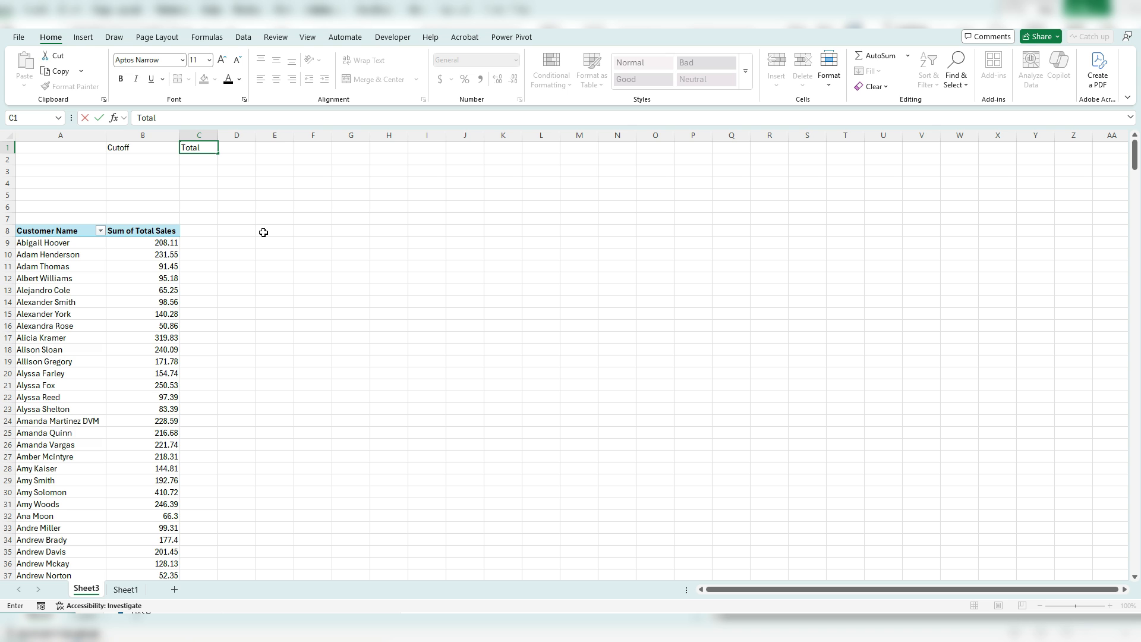
key("Tab")
type("% of Total")
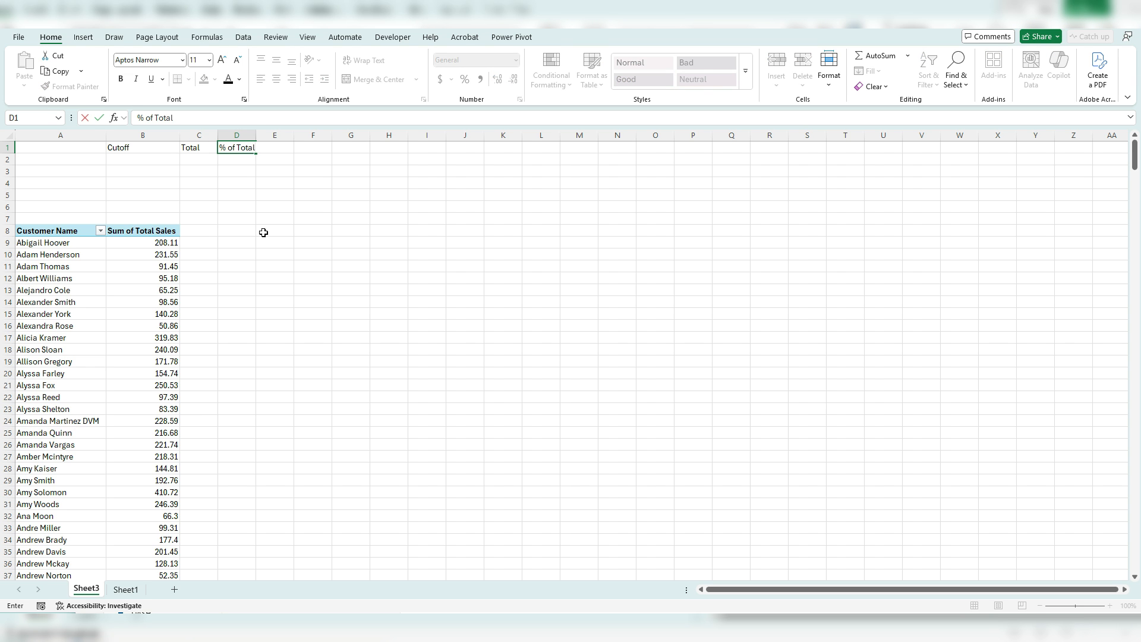
key("Return")
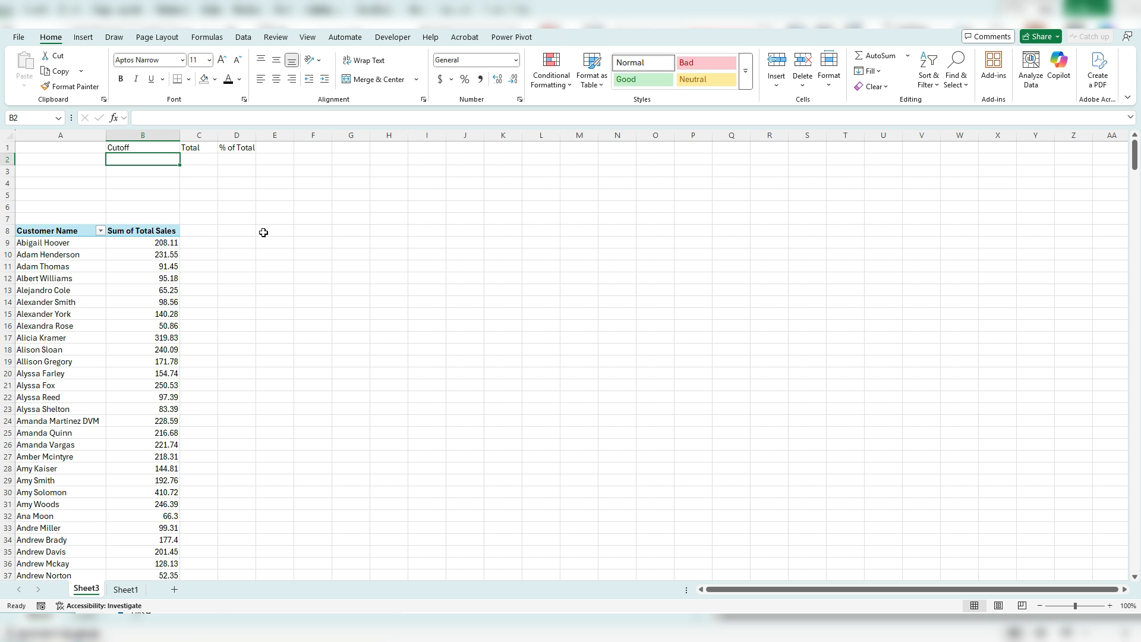
Remove the Grand Total row from the end of the PivotTable.
left_click(173, 231)
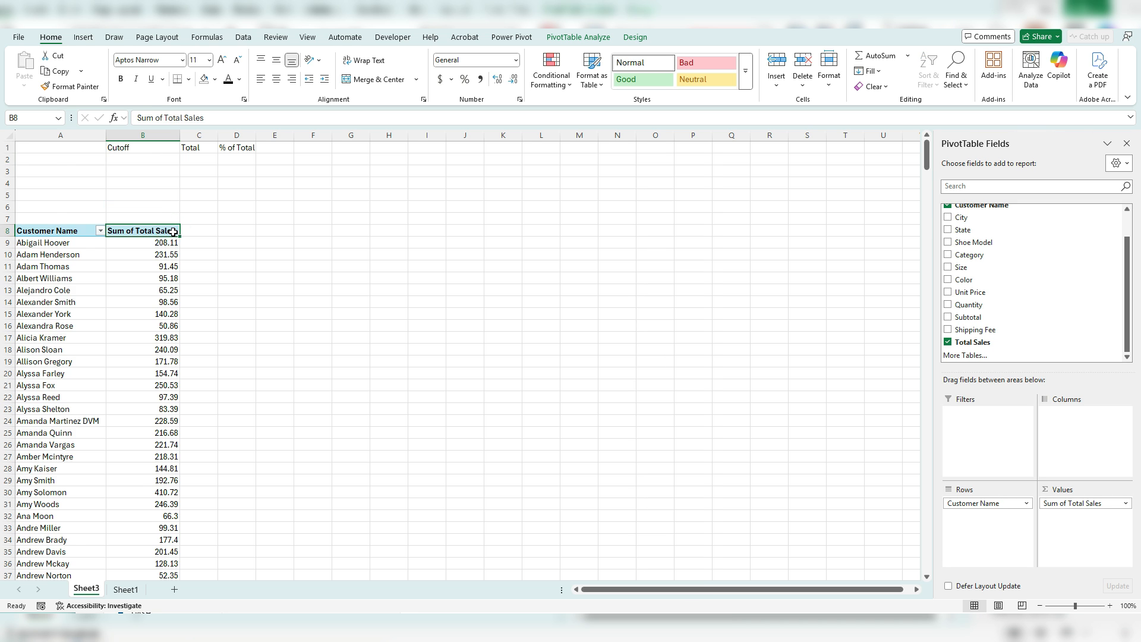
key("ctrl+Down")
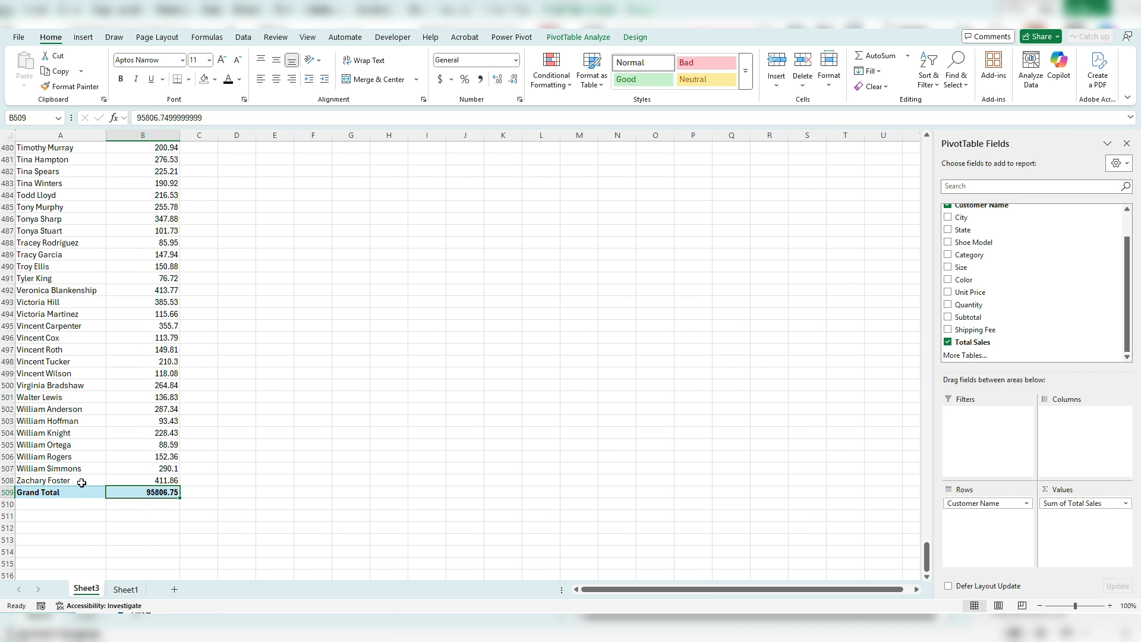
left_click(55, 492)
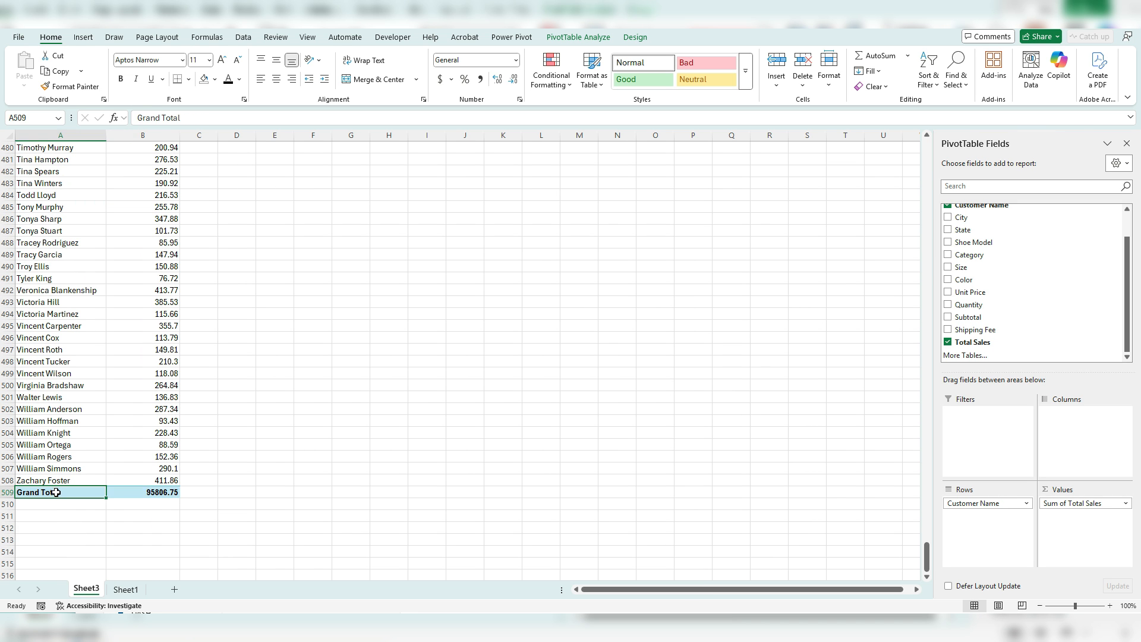
right_click(55, 492)
left_click(107, 416)
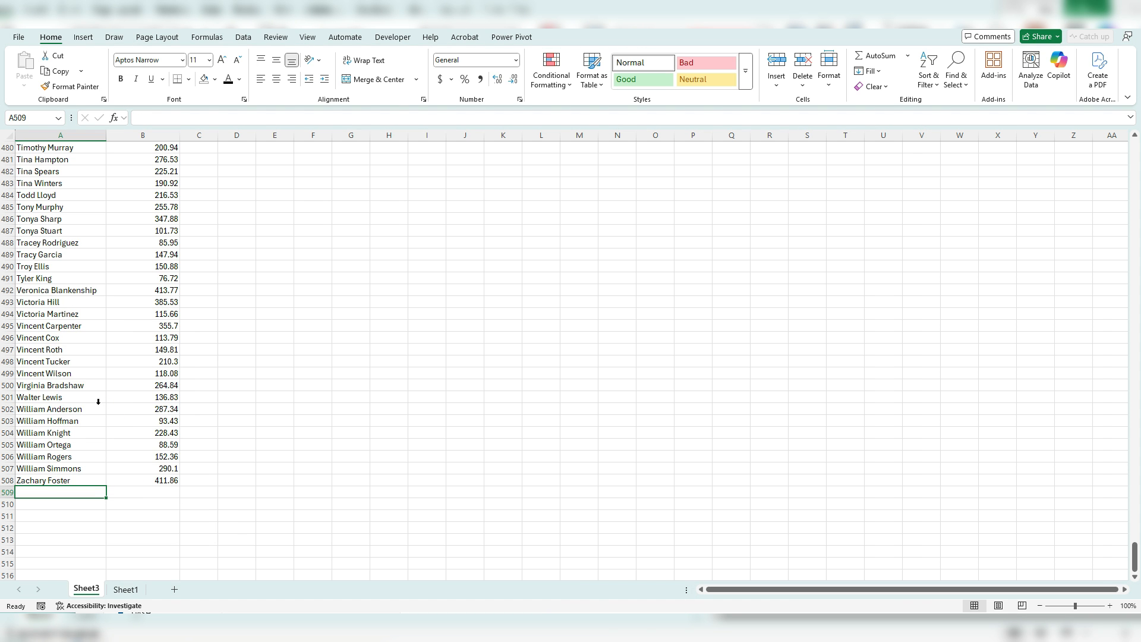
Enter the row labels Top 10%, Top 20%, Bottom 20% and Bottom 10% in cells A2 to A5.
scroll(154, 385, "up", 20)
scroll(154, 385, "up", 10)
left_click(110, 334)
key("ctrl+Up")
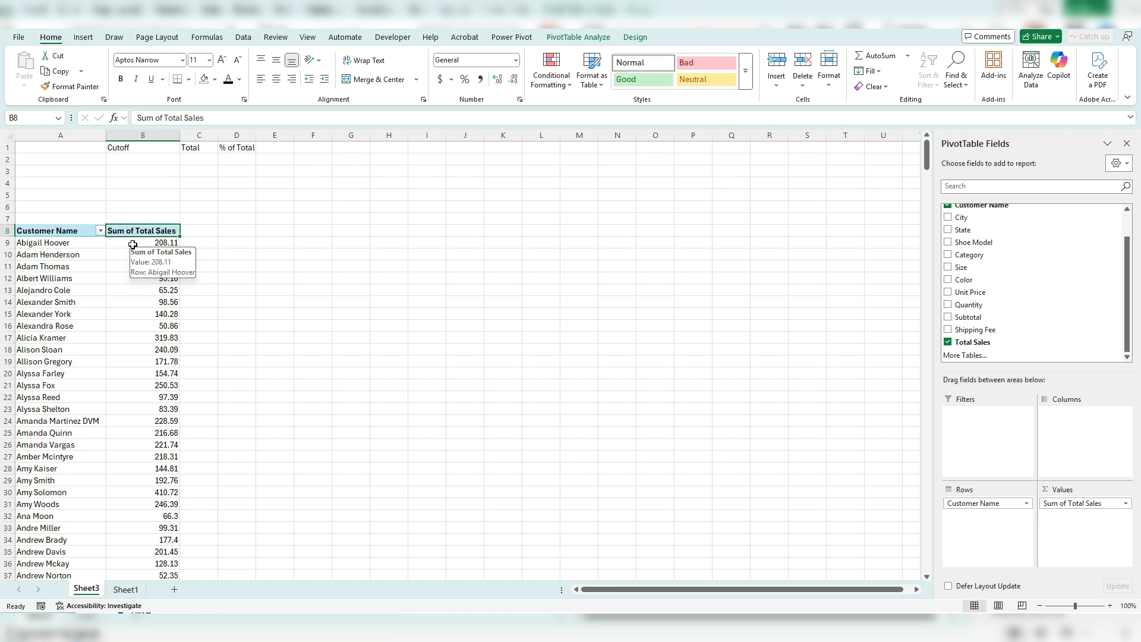
left_click(72, 159)
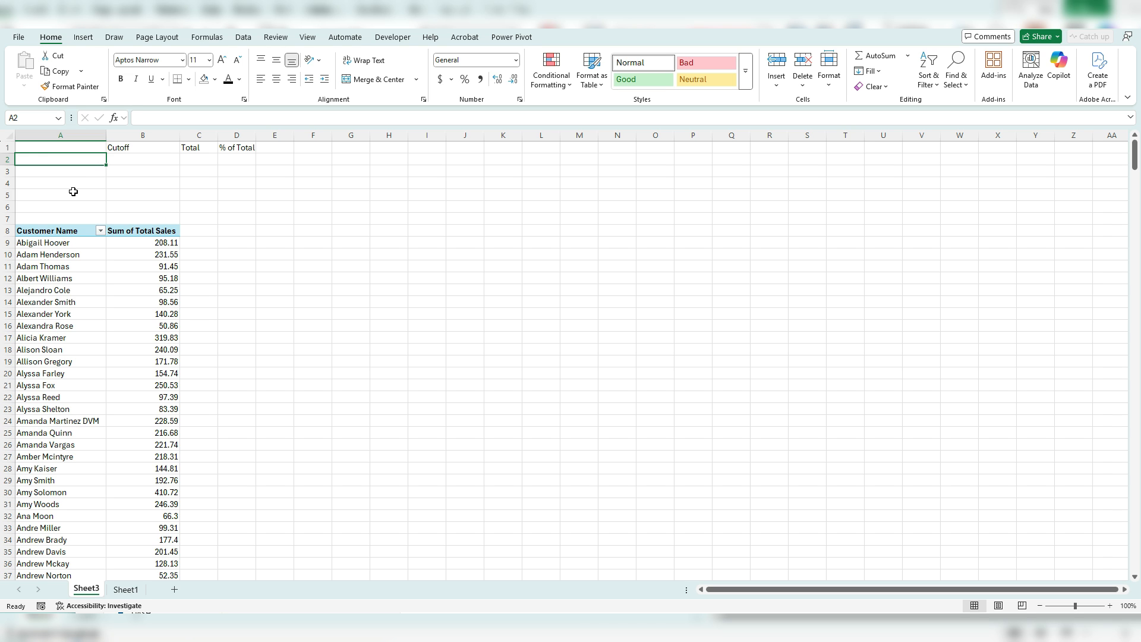
type("Top 10%")
key("Return")
type("Top 20%")
key("Return")
type("Bot")
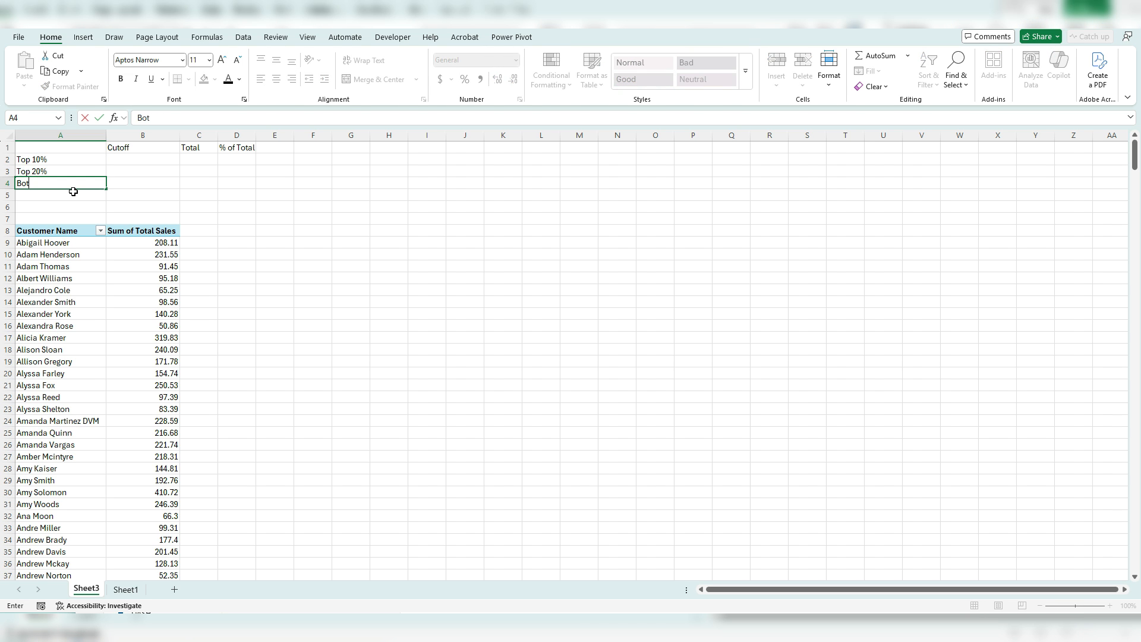
type("tom 20%")
key("Return")
type("Bottom 10")
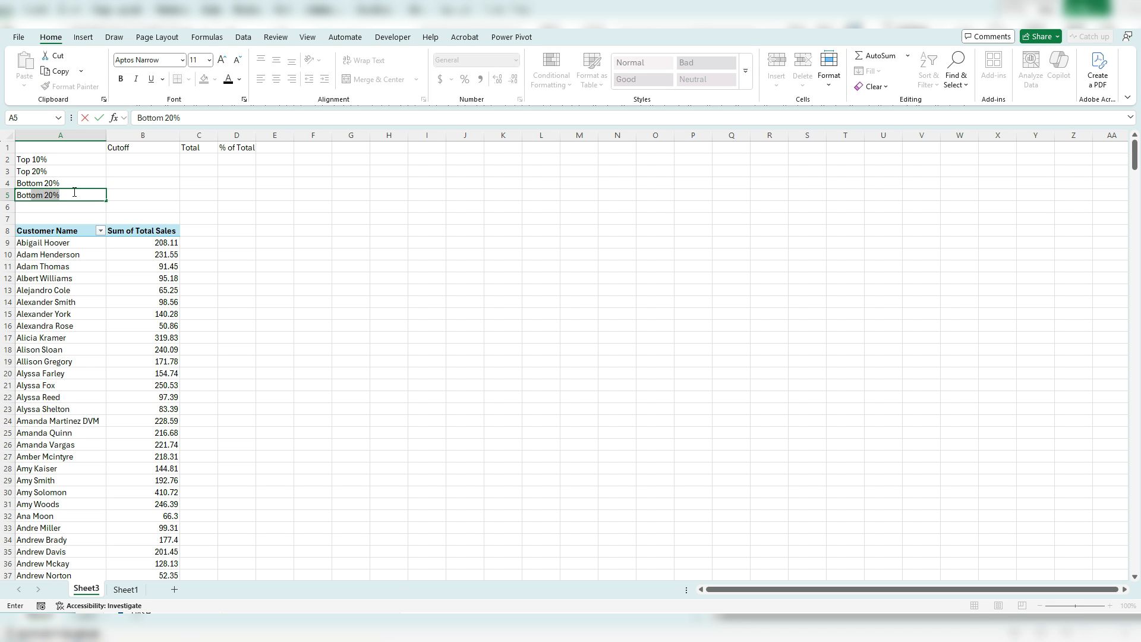
type("%")
key("Return")
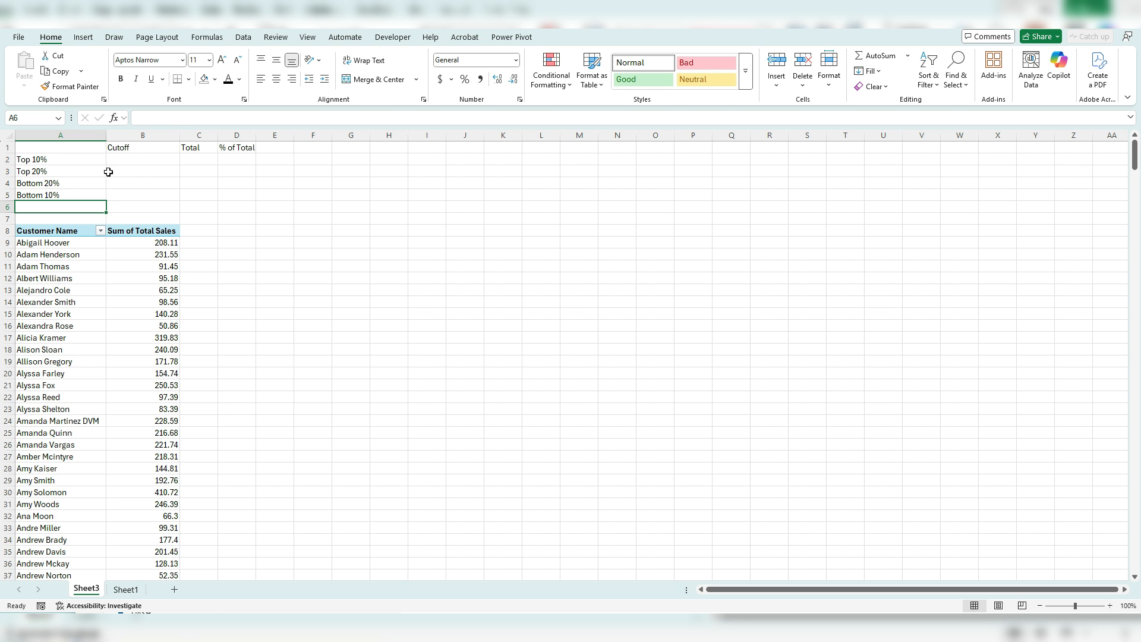
Calculate the Top 10% cutoff in B2 with the formula =PERCENTILE(B9:B1000,0.9).
left_click(134, 160)
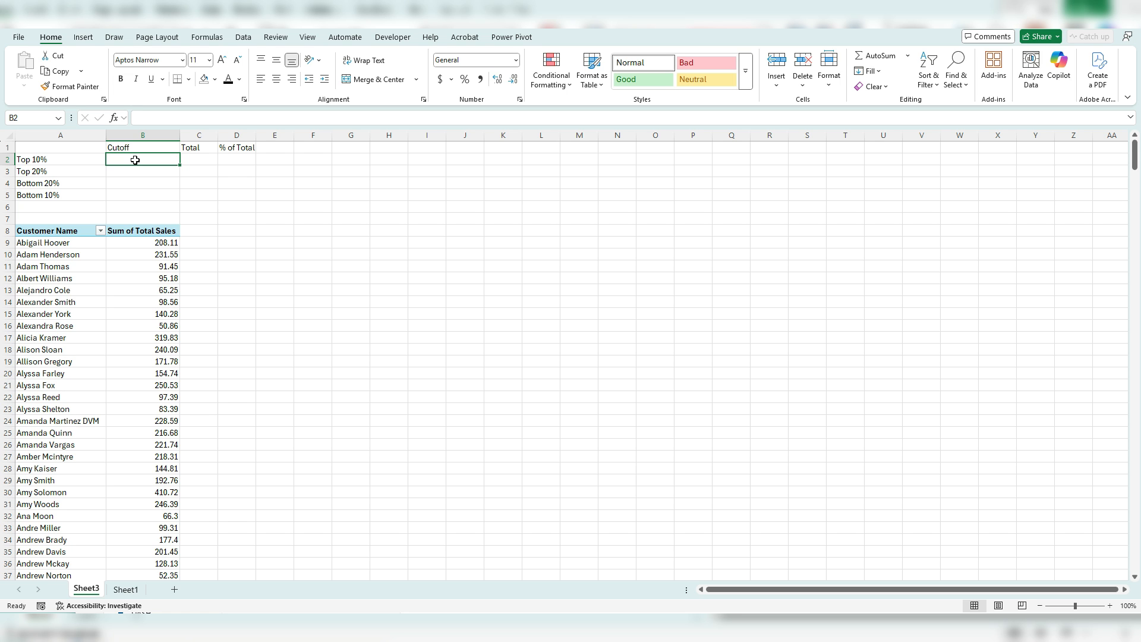
type("=per")
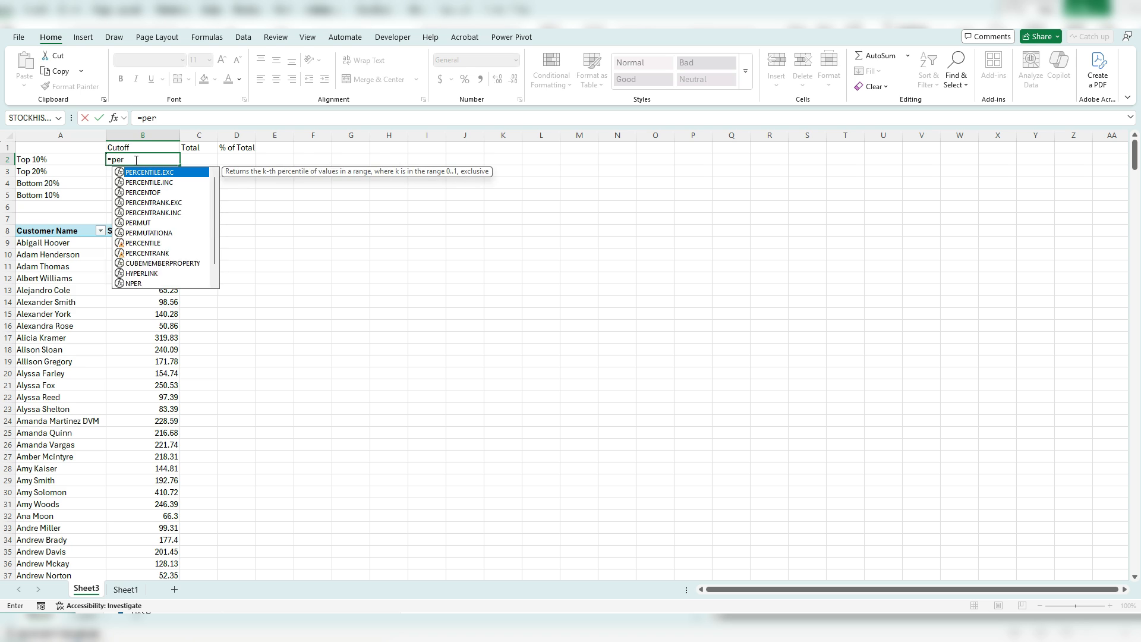
type("centile(")
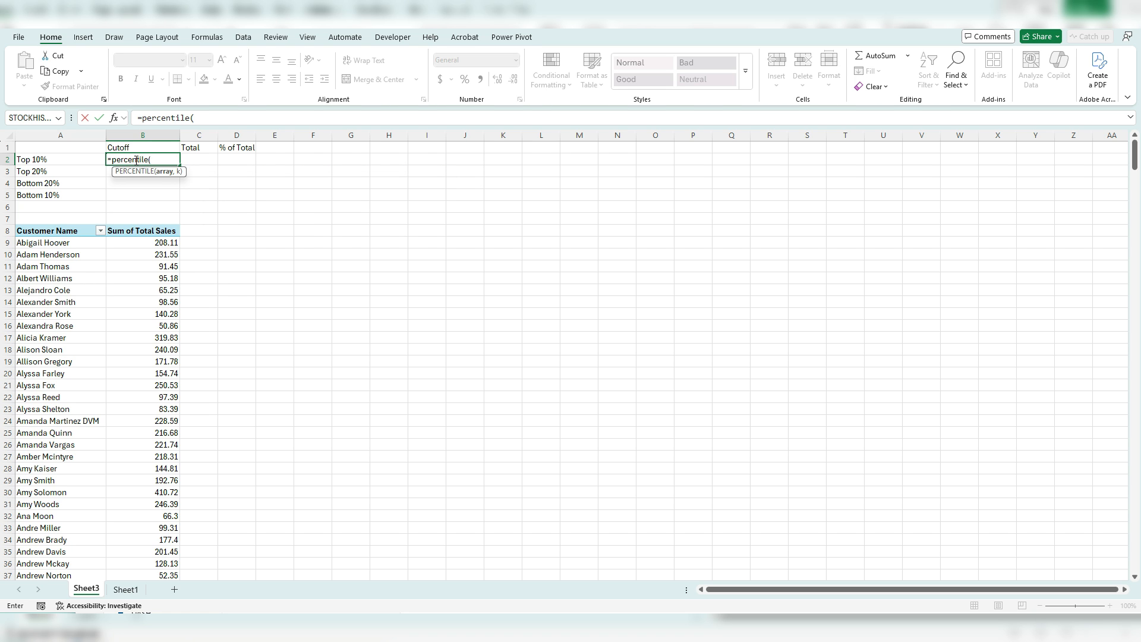
left_click_drag(164, 240, 169, 309)
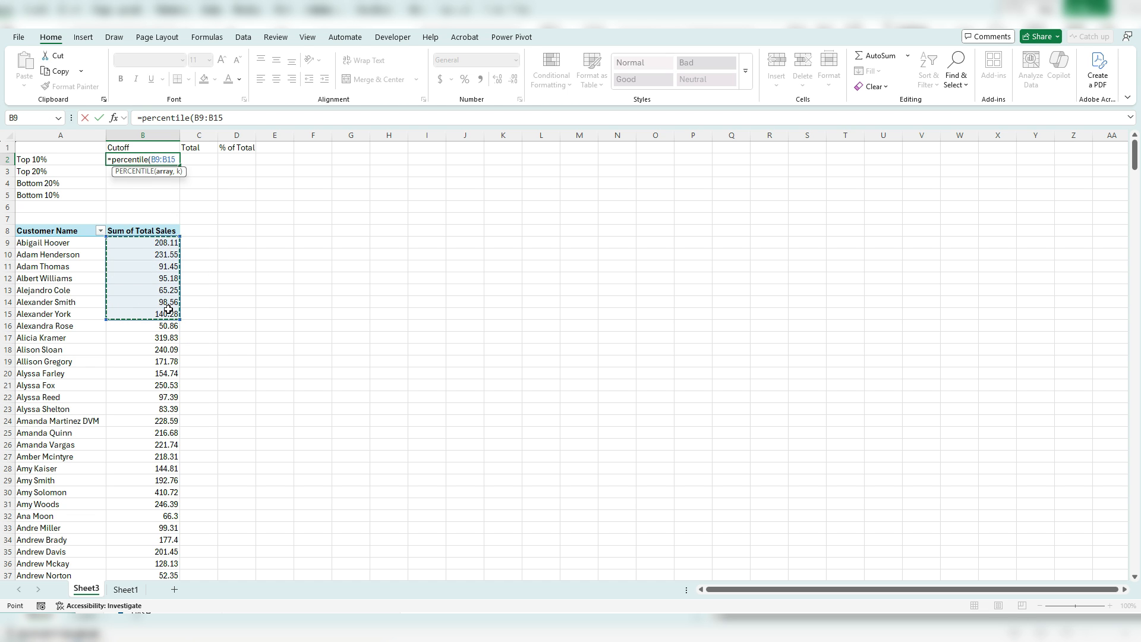
left_click(233, 119)
key("BackSpace")
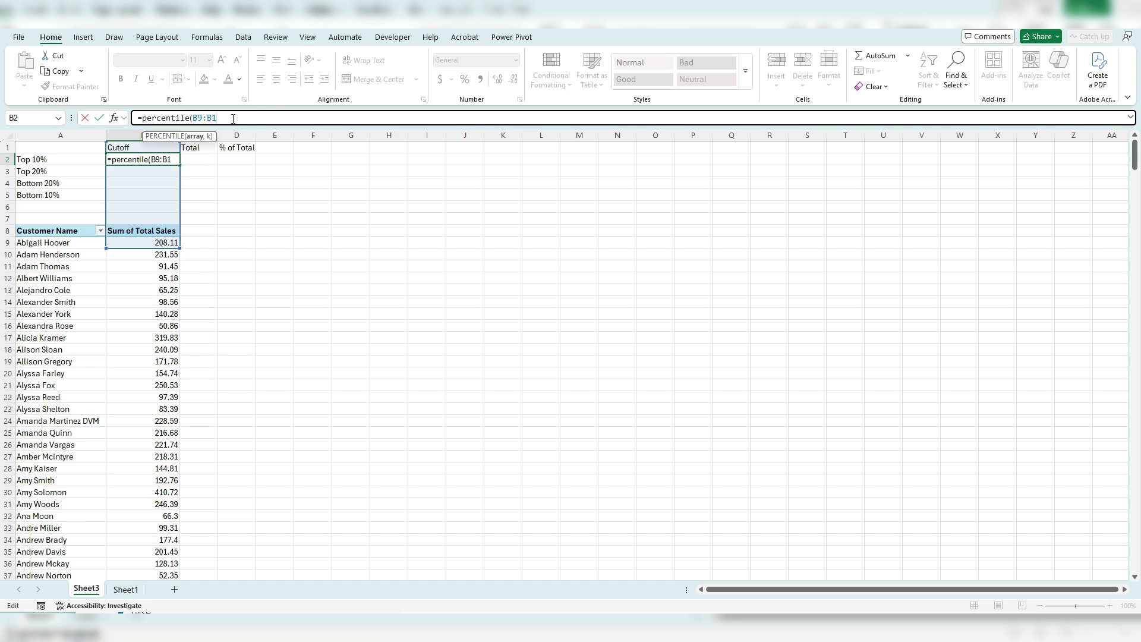
type("000")
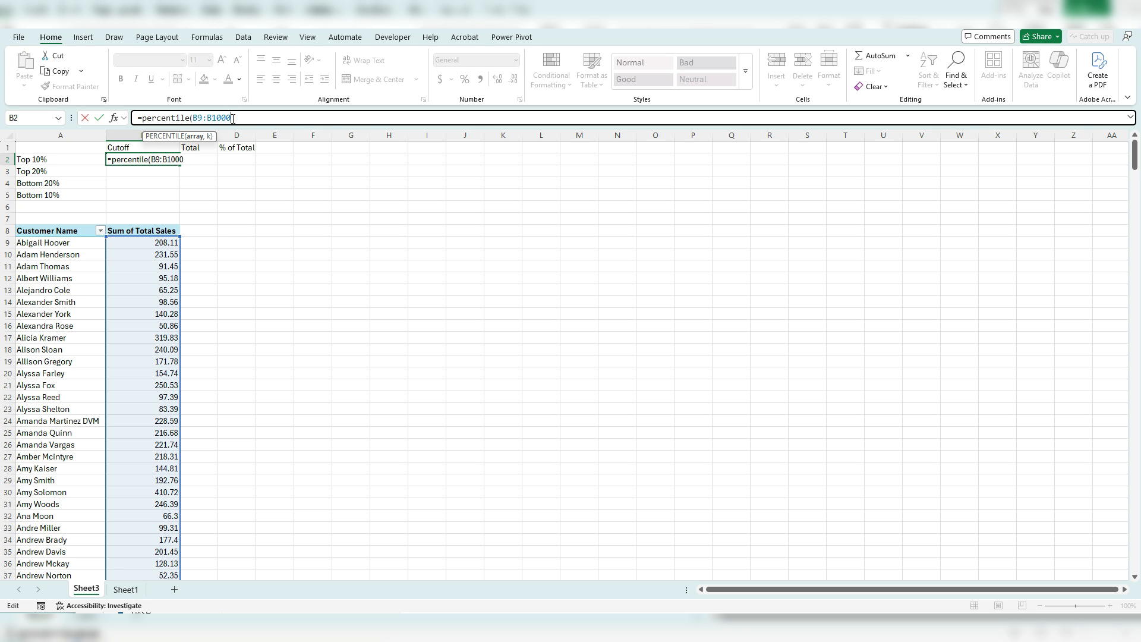
type(",0.9")
key("Return")
key("Up")
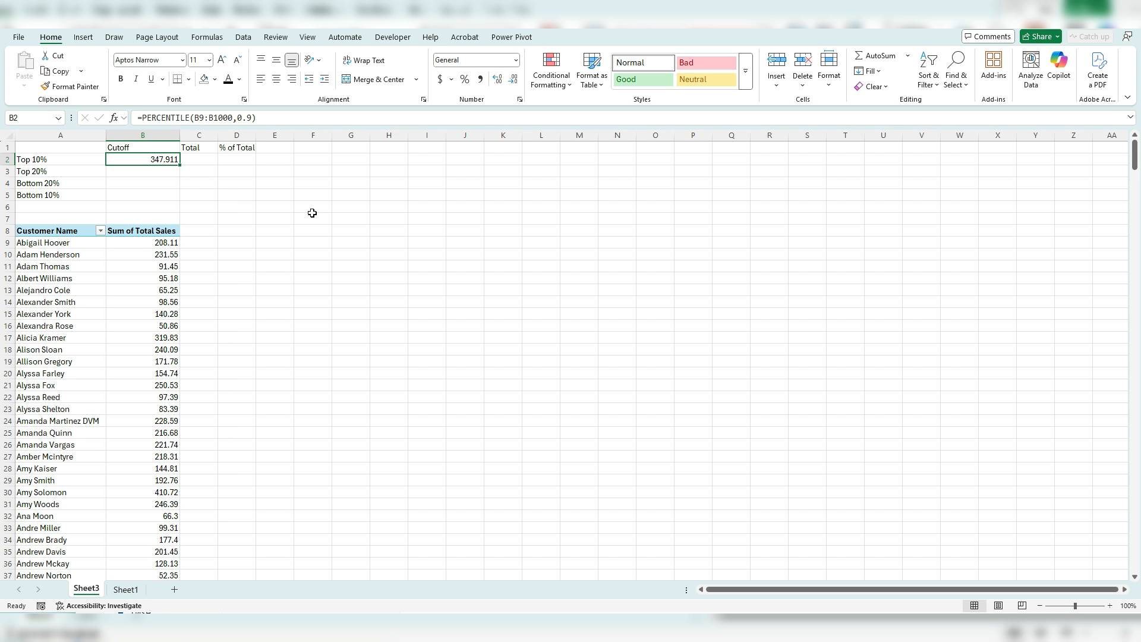
Make the range in B2's percentile formula absolute, as $B$9:$B$1000.
left_click(204, 117)
key("F4")
double_click(229, 118)
key("F4")
key("Return")
Copy the cutoff formula from B2 to B3 and change its percentile argument to 0.8 for the Top 20%.
left_click(166, 160)
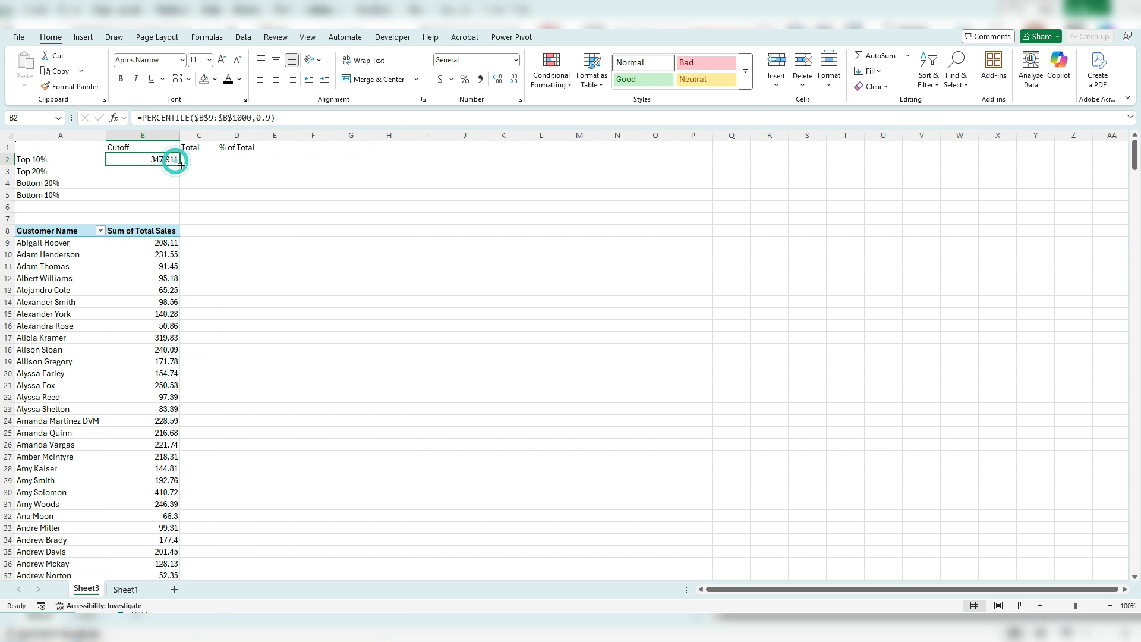
left_click_drag(180, 168, 180, 179)
left_click(143, 171)
left_click(275, 117)
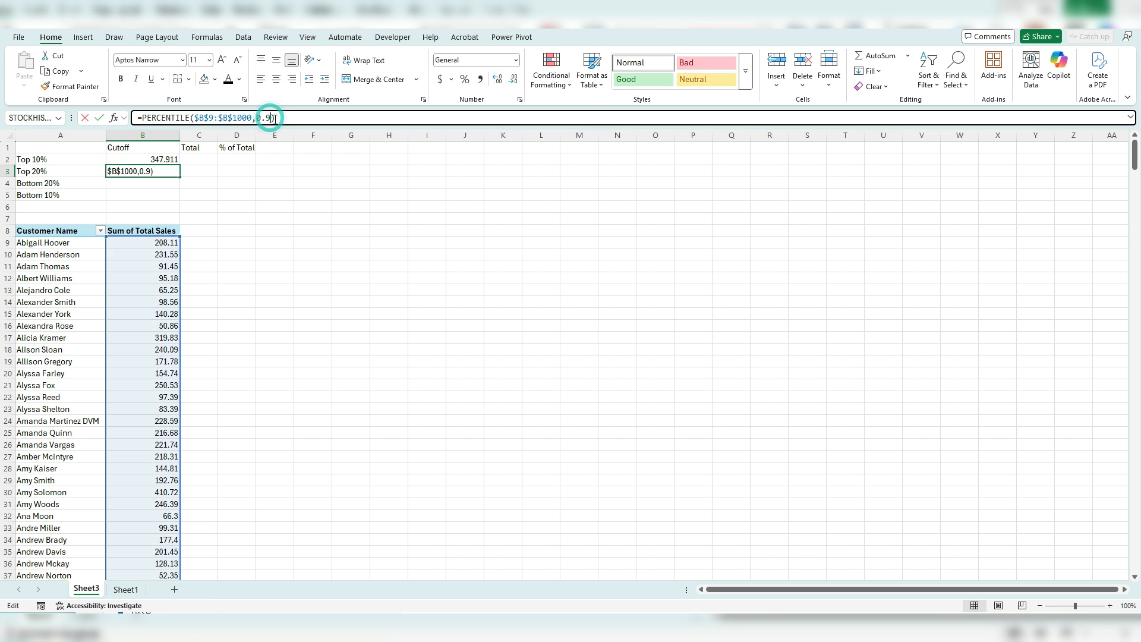
key("BackSpace")
key("BackSpace")
type("8)")
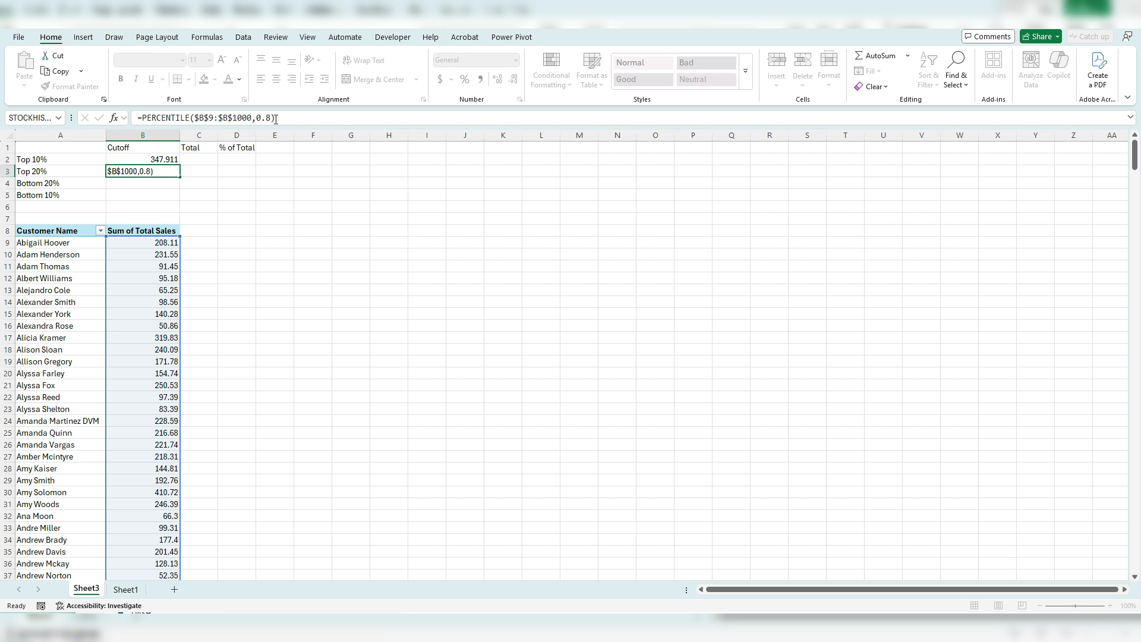
key("Return")
key("Up")
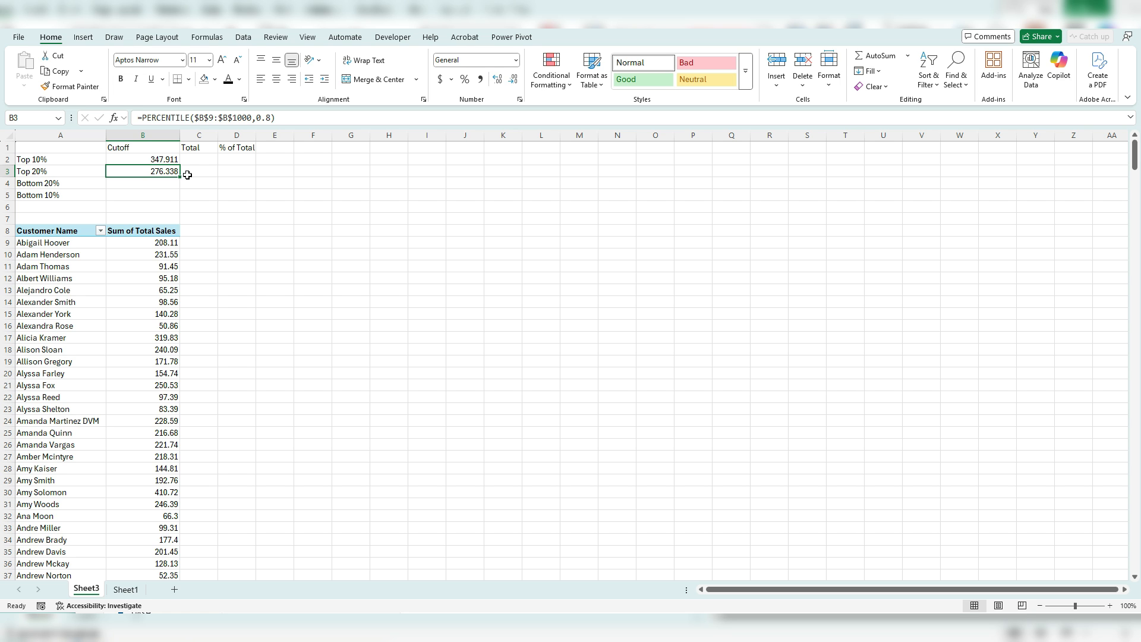
Copy the cutoff formula from B3 to B4 and change its percentile argument to 0.2 for the Bottom 20%.
left_click_drag(179, 177, 179, 188)
left_click(154, 182)
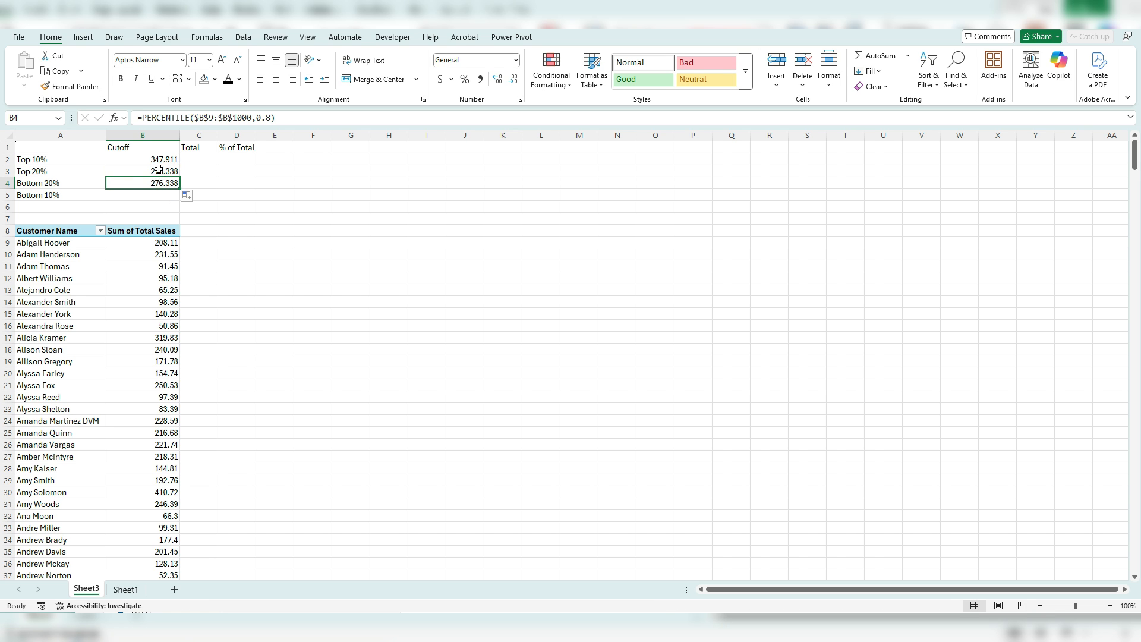
left_click(269, 118)
key("BackSpace")
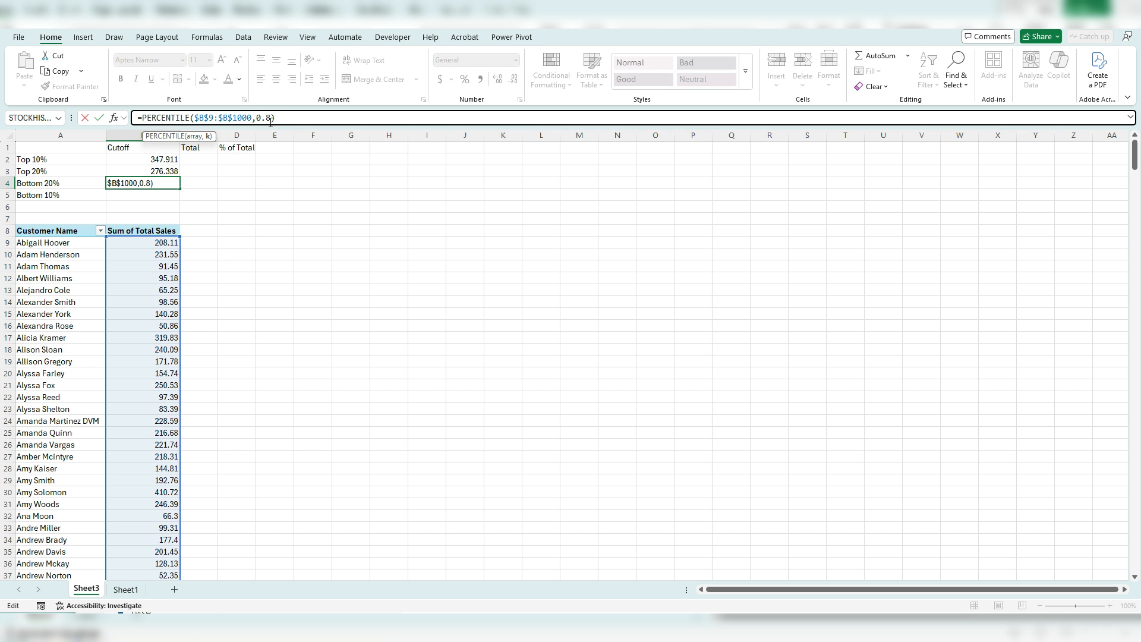
type("2")
key("Return")
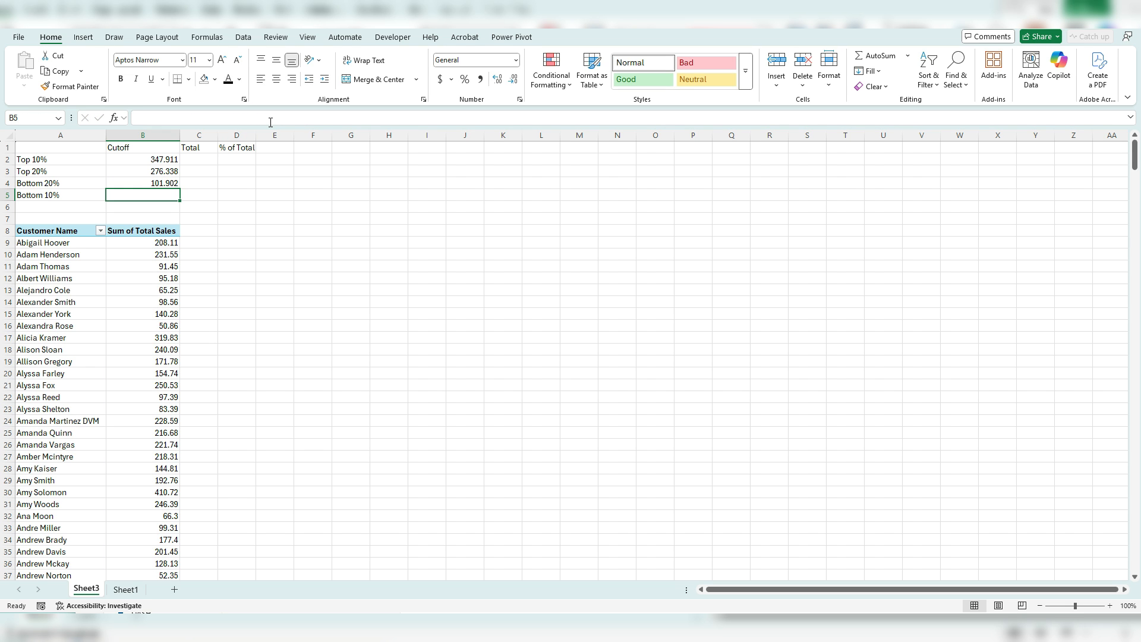
Fill the cutoff formula down into B5 and change its percentile argument to 0.1 for the Bottom 10%.
key("ctrl+d")
left_click(271, 118)
key("BackSpace")
type("1000,0.1)")
key("Return")
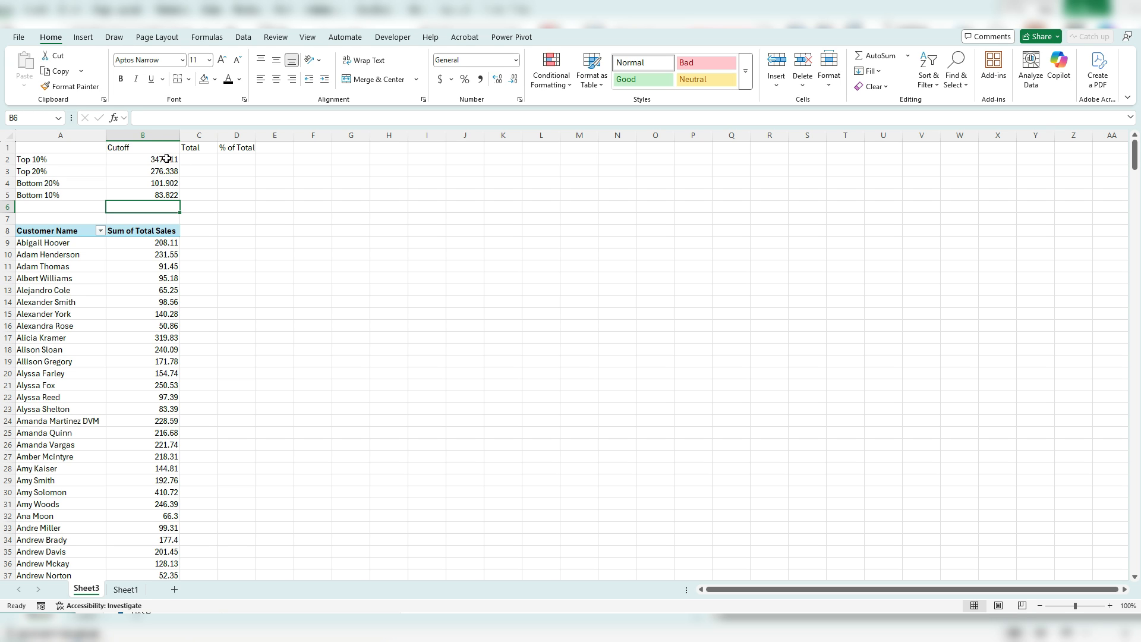
Enter the Top 10% total in C2 as =SUMIF(B9:B10000,">="&B2,B9:B1000).
left_click(191, 159)
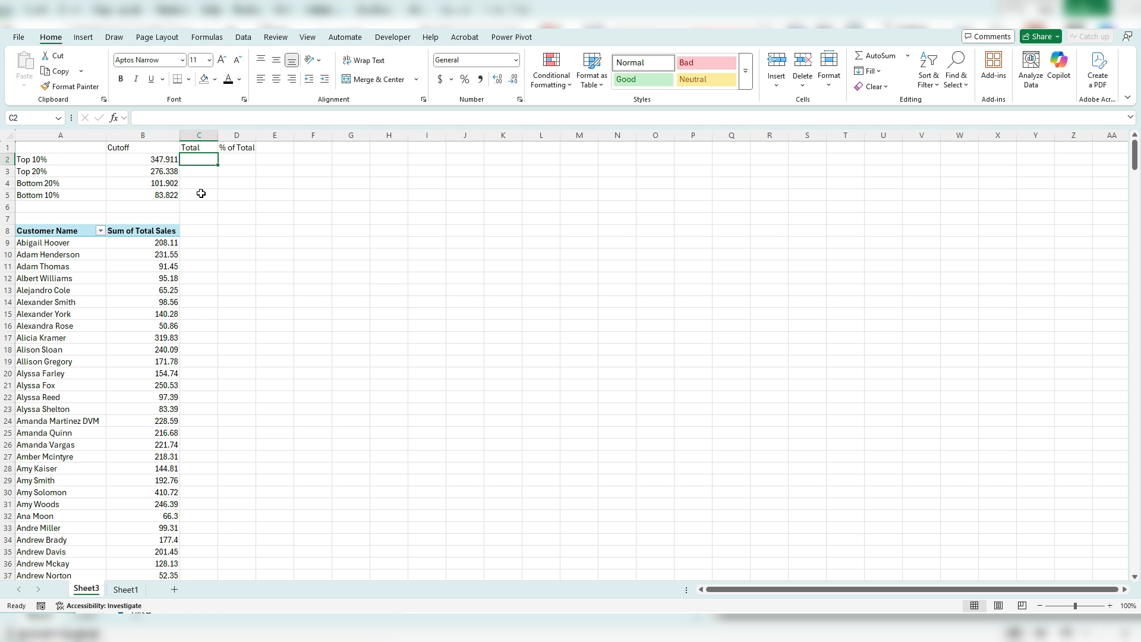
type("=SUMIF(")
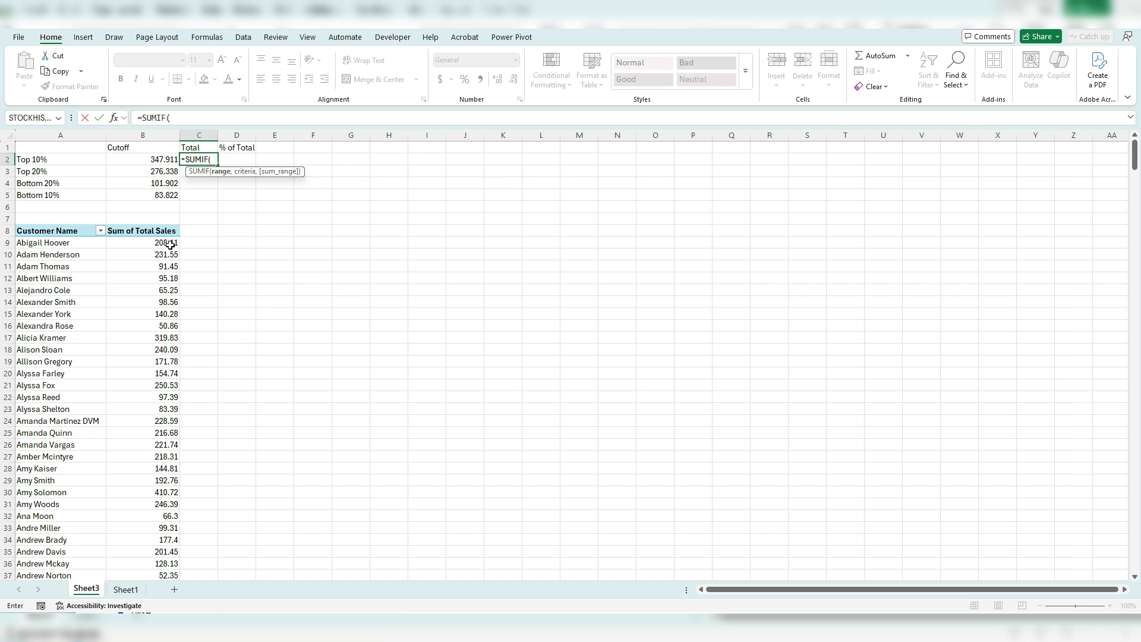
left_click_drag(171, 244, 150, 305)
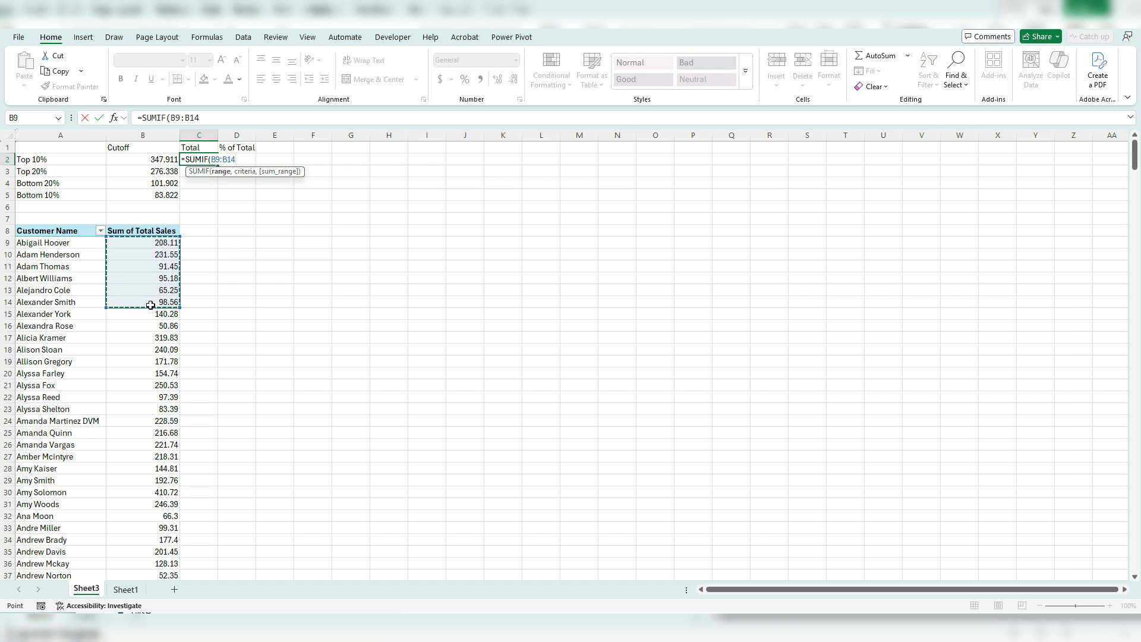
key("BackSpace")
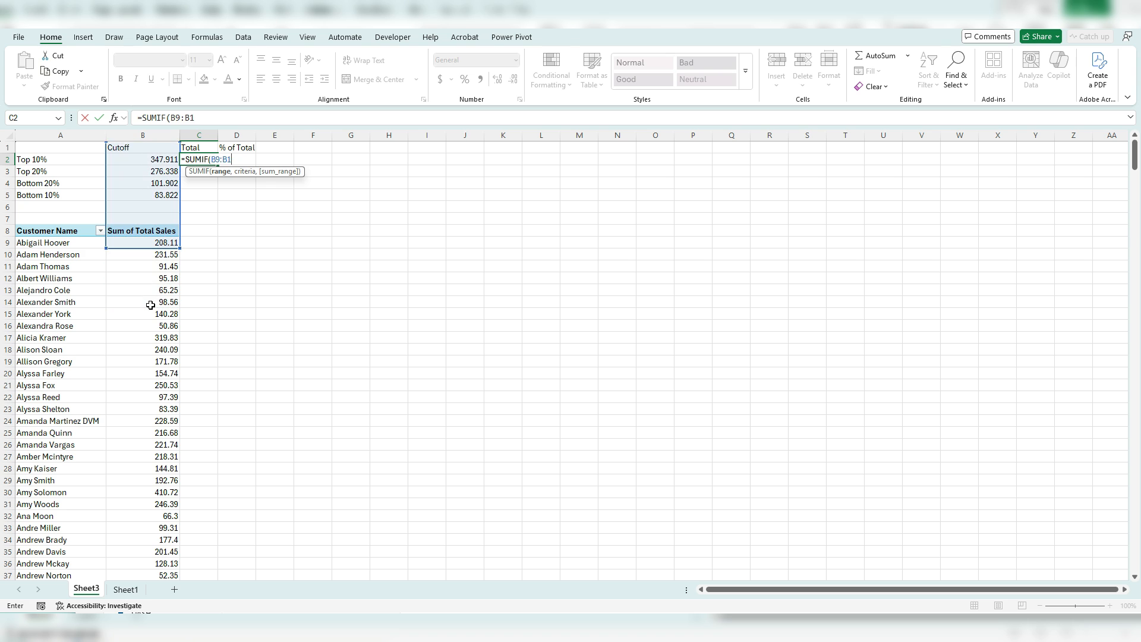
type("0000,")
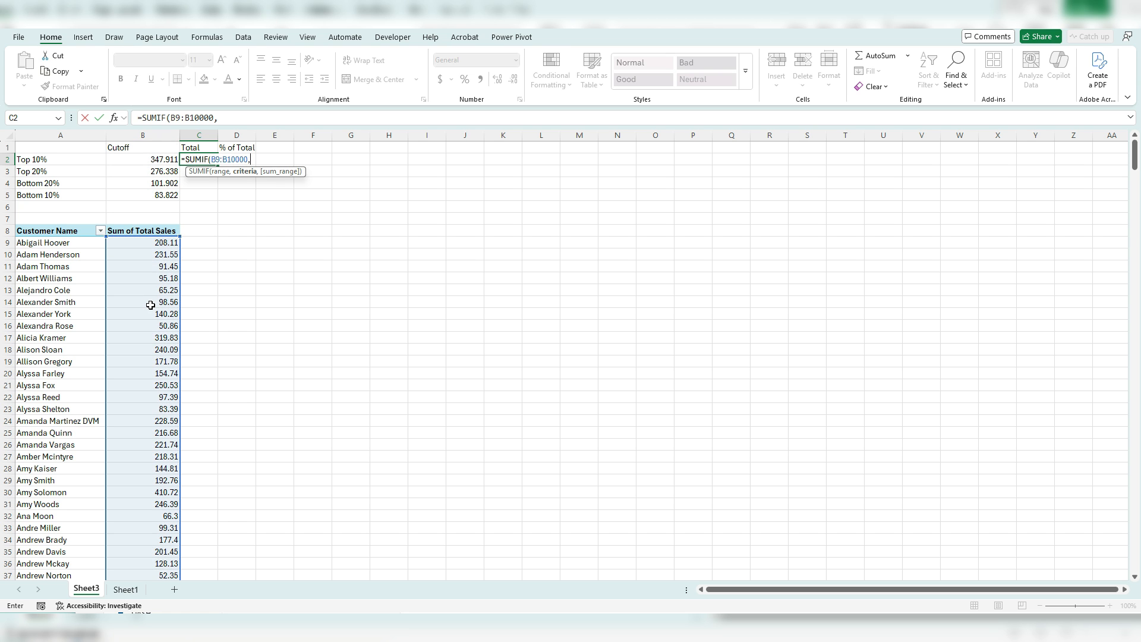
type("\">")
type("&")
left_click(153, 160)
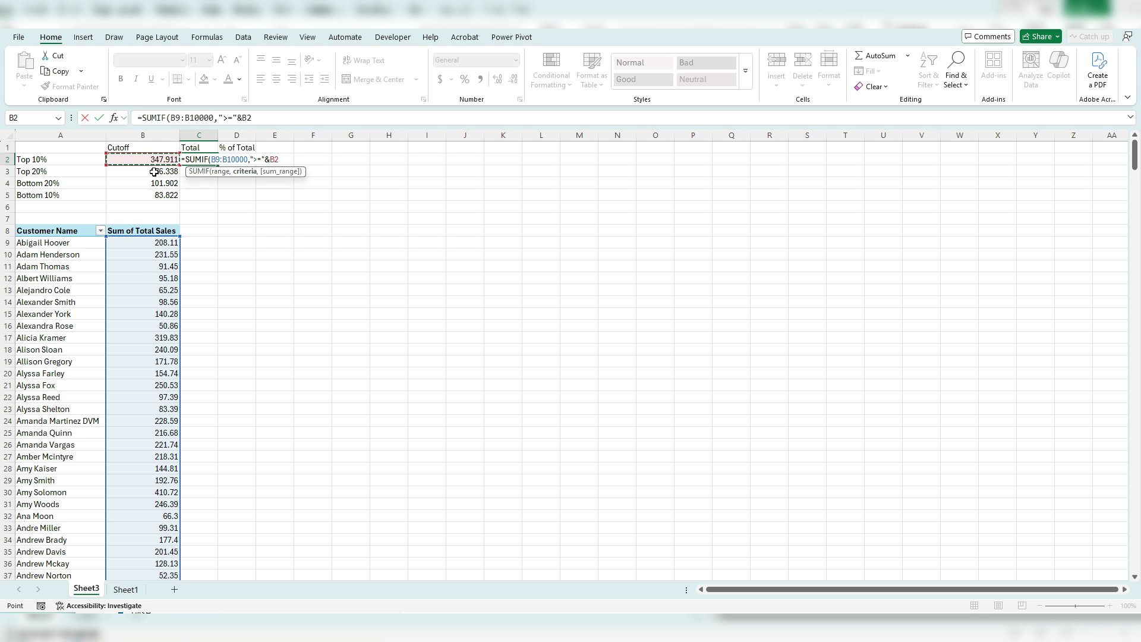
type(",")
left_click_drag(163, 244, 156, 286)
key("BackSpace")
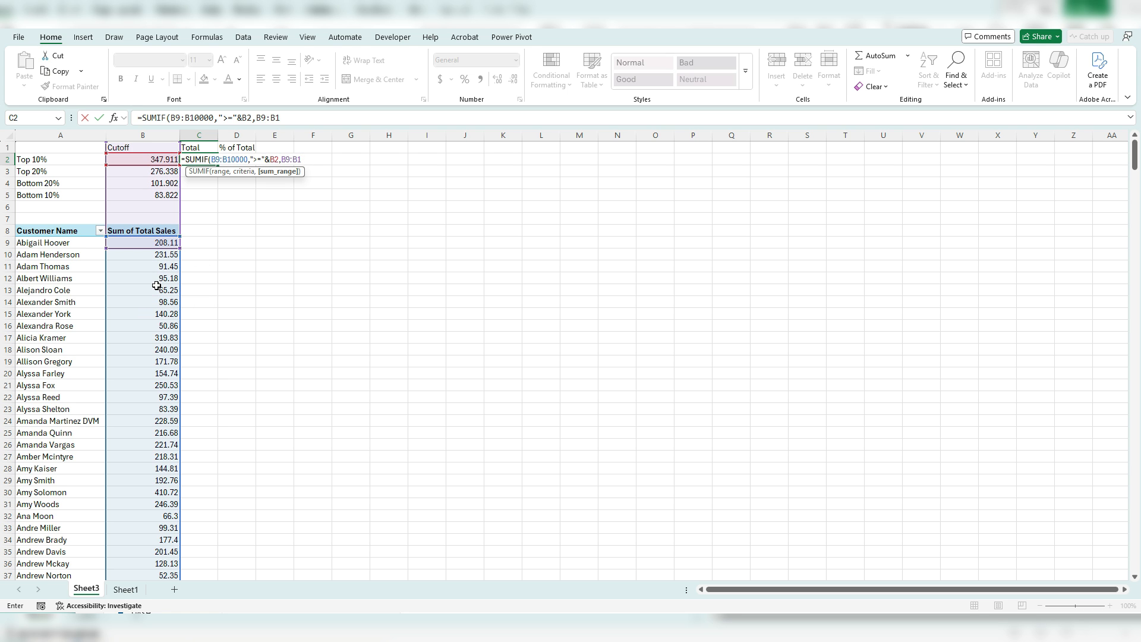
type("000)")
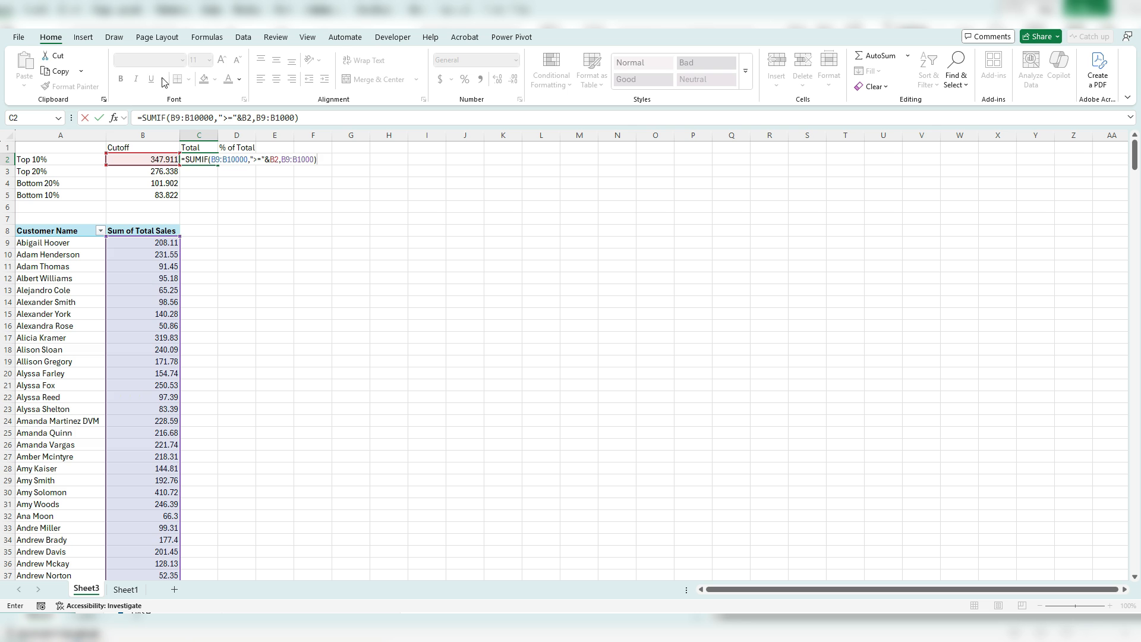
Make both ranges in C2's SUMIF formula absolute, as $B$9:$B$10000 and $B$9:$B$1000, leaving B2 relative.
left_click(176, 118)
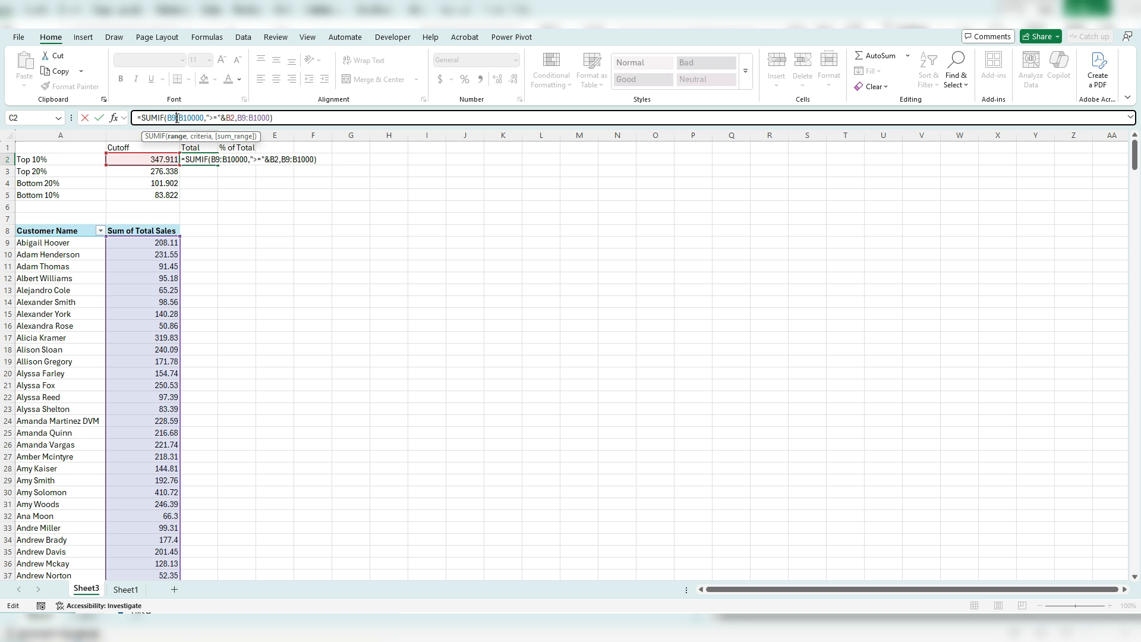
key("F4")
left_click(203, 120)
key("F4")
left_click(280, 118)
key("F4")
left_click(311, 121)
key("F4")
key("ctrl+Return")
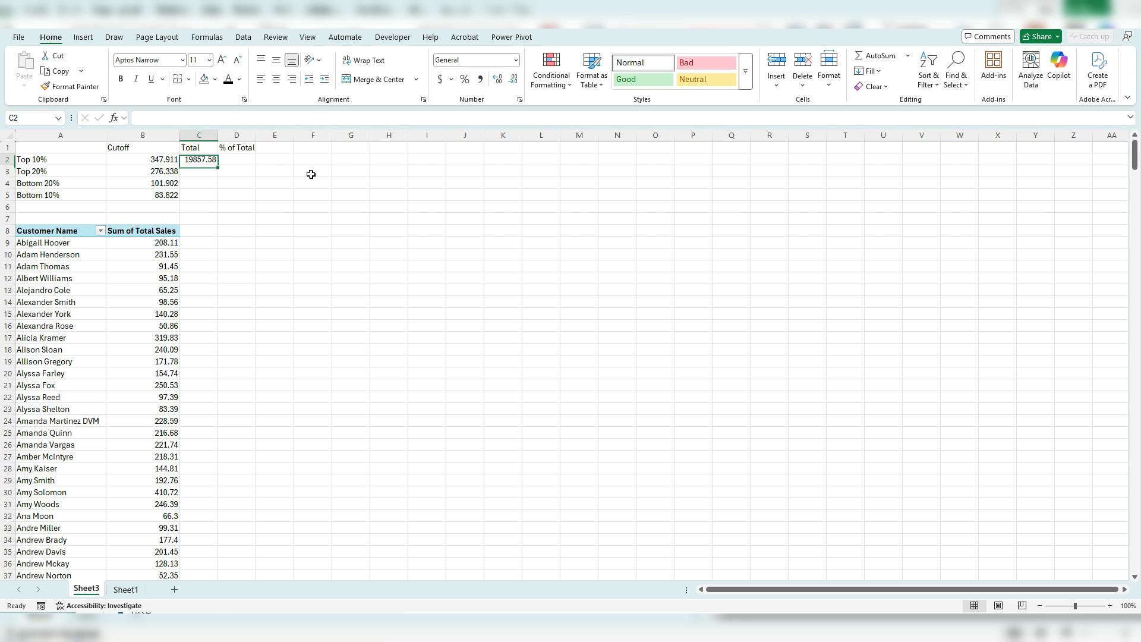
Format the Top 10% total in C2 as dollar accounting with no decimal places.
left_click(438, 81)
left_click(512, 79)
left_click(512, 79)
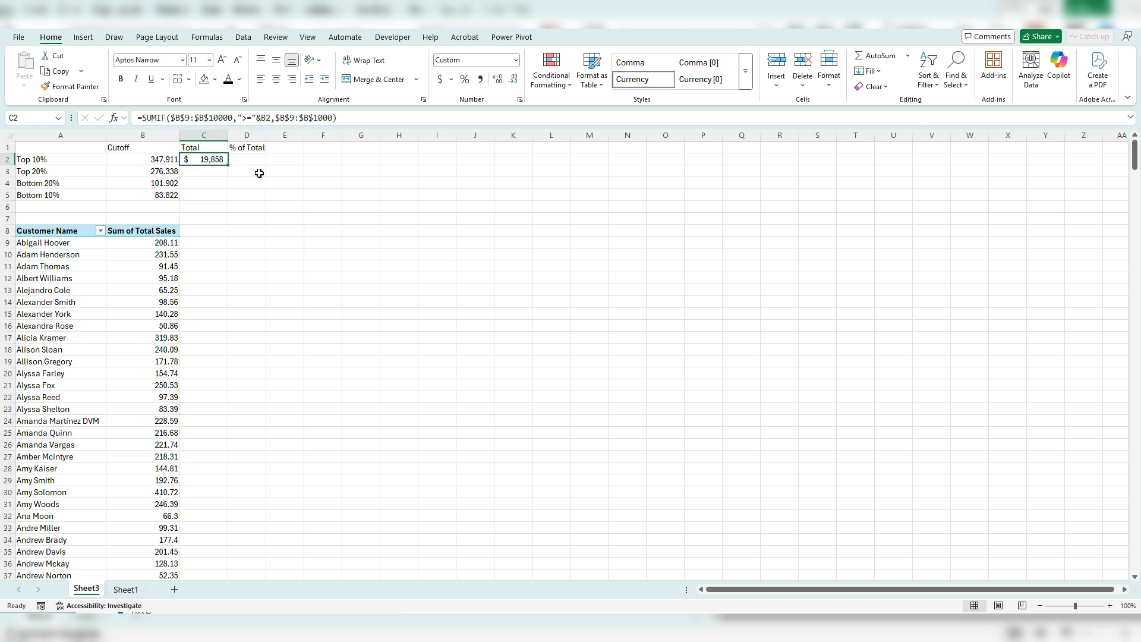
Enter the Top 10% share of total sales in D2 as =C2/SUM(B9:B1000).
left_click(249, 159)
type("=")
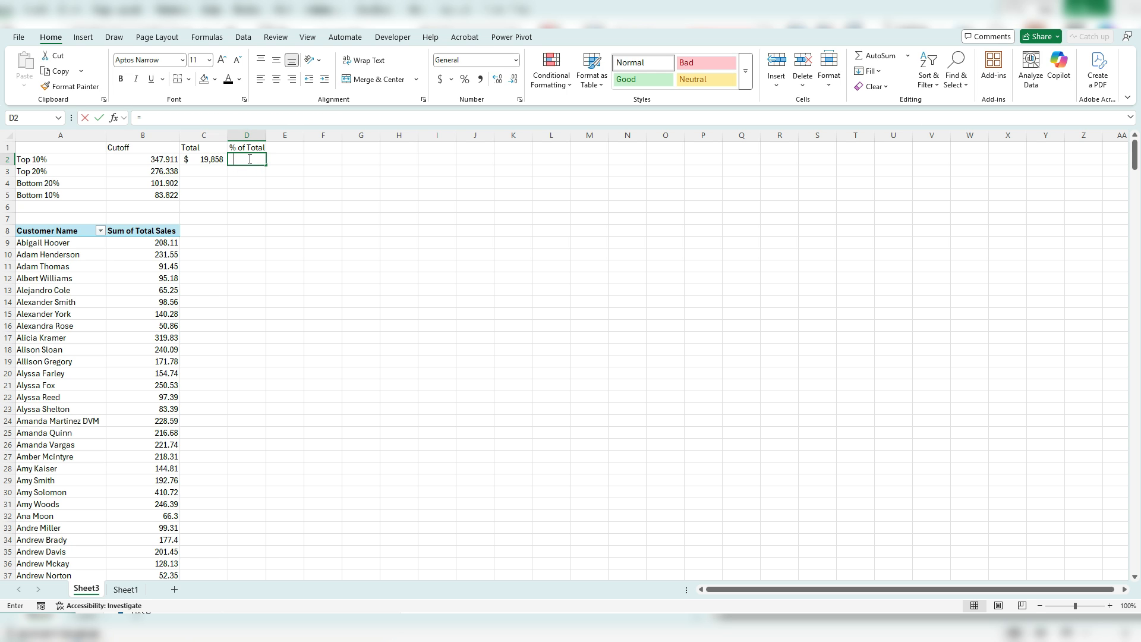
key("Left")
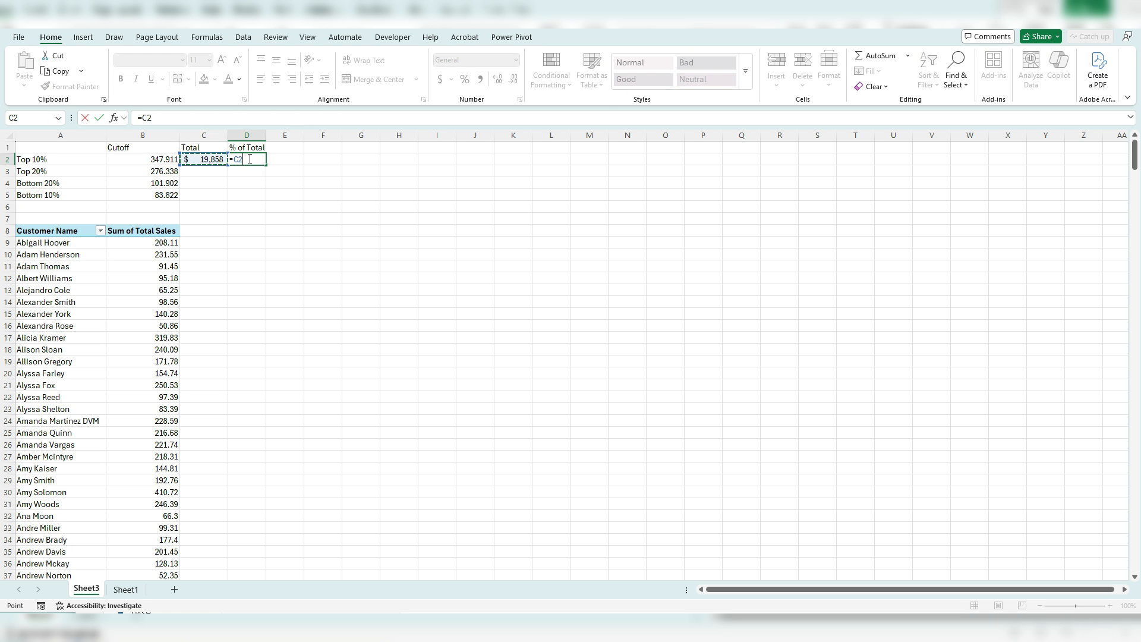
type("/sum(")
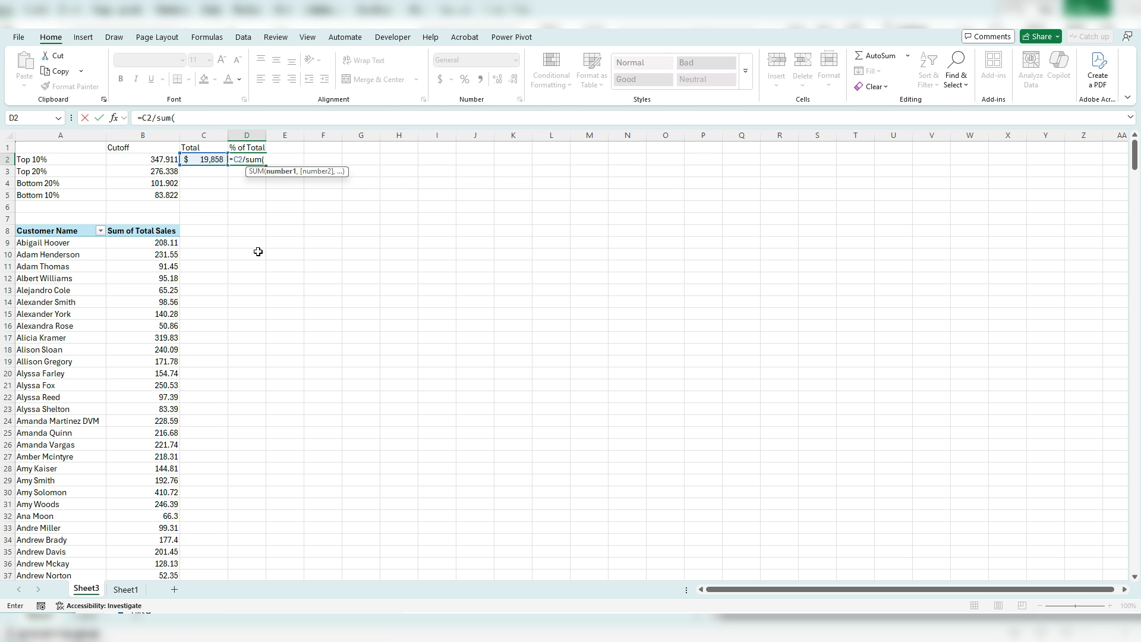
left_click_drag(168, 241, 155, 289)
key("BackSpace")
type("000)")
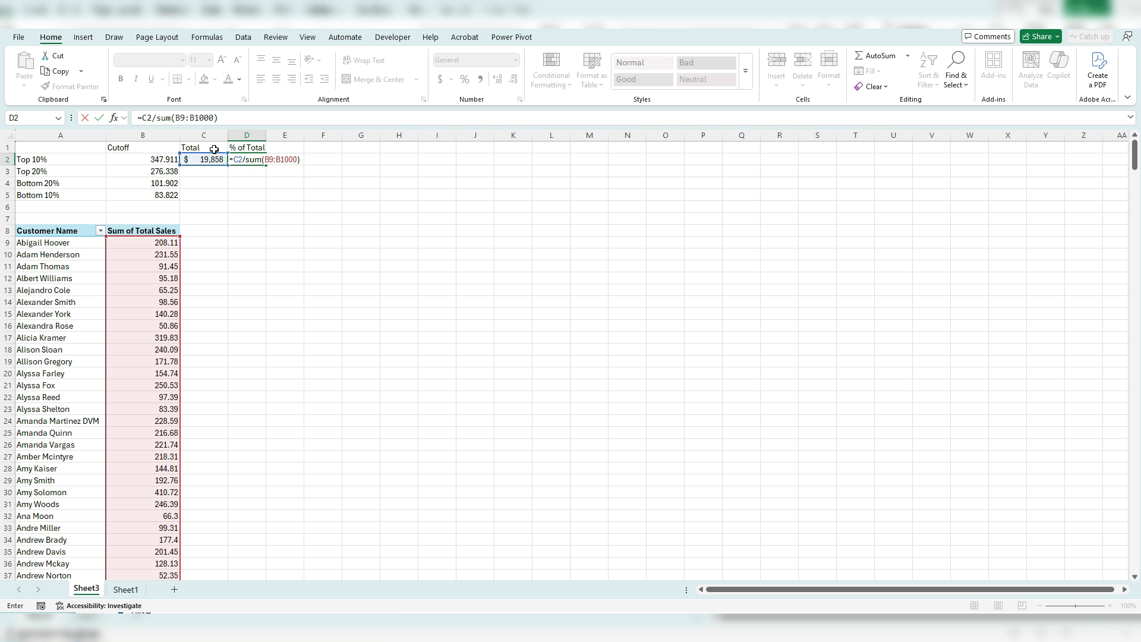
Make the SUM range in D2 absolute, as $B$9:$B$1000, and format the cell as a percentage.
left_click(183, 118)
key("F4")
left_click(214, 118)
key("F4")
key("ctrl+Return")
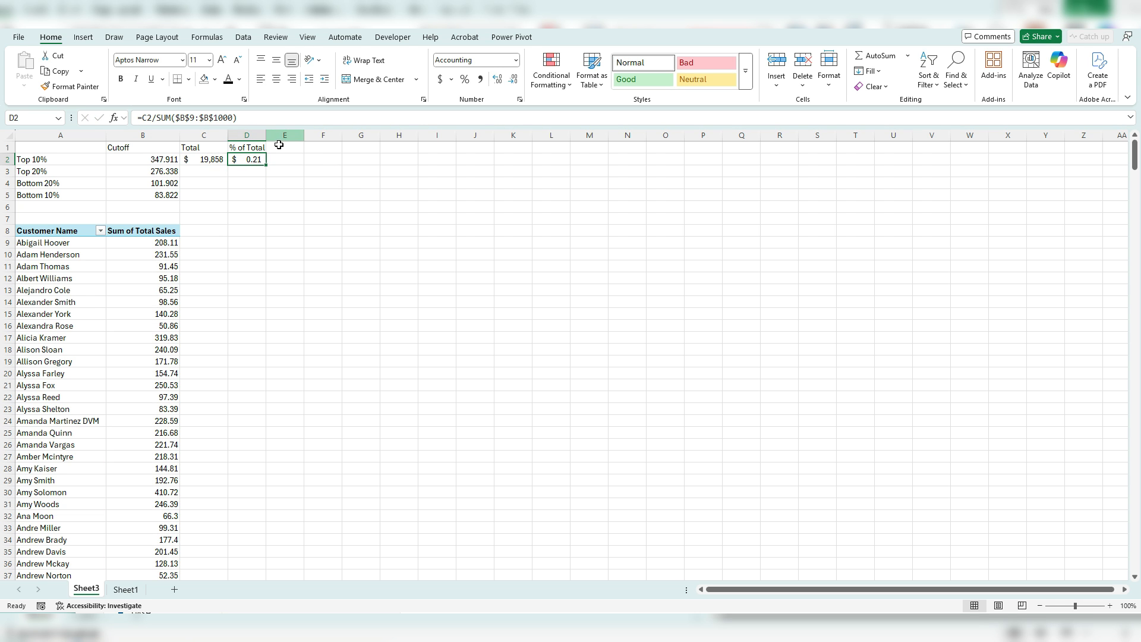
left_click(464, 79)
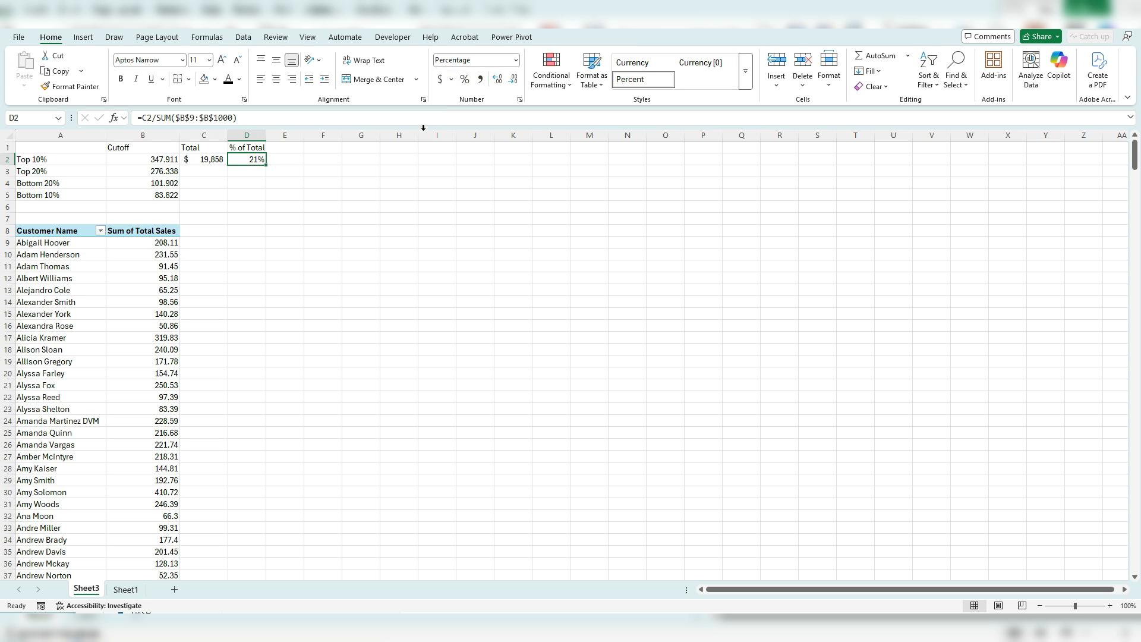
Fill the Total and % of Total formulas from row 2 down to the Top 20% row.
left_click(219, 160)
left_click_drag(229, 167, 228, 178)
left_click(217, 172)
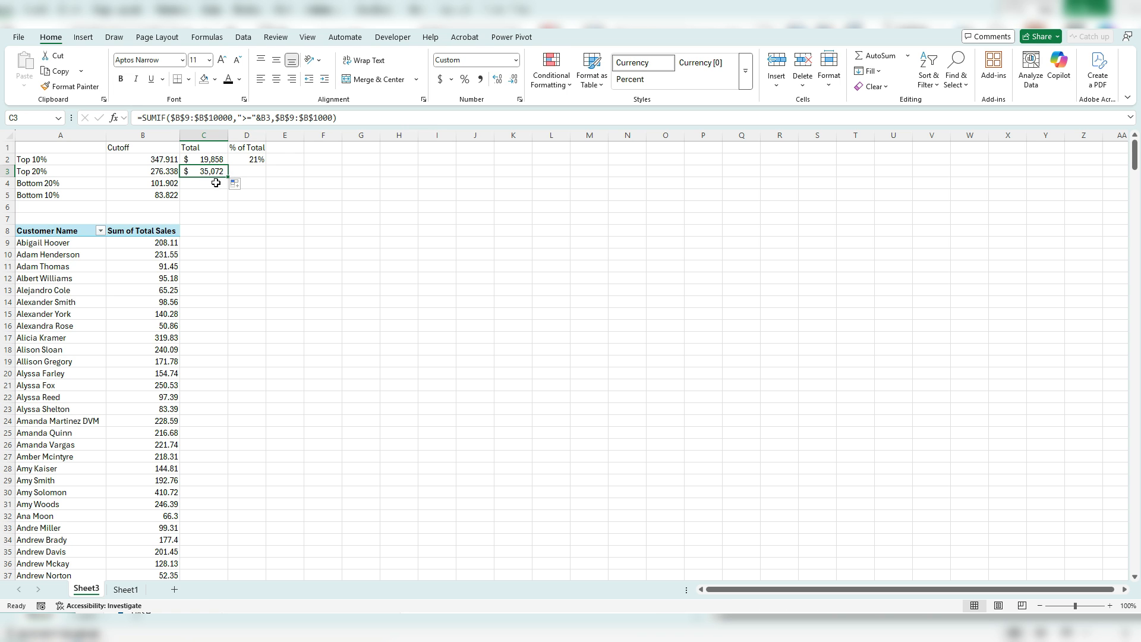
left_click(256, 160)
left_click_drag(265, 164, 264, 173)
left_click(260, 173)
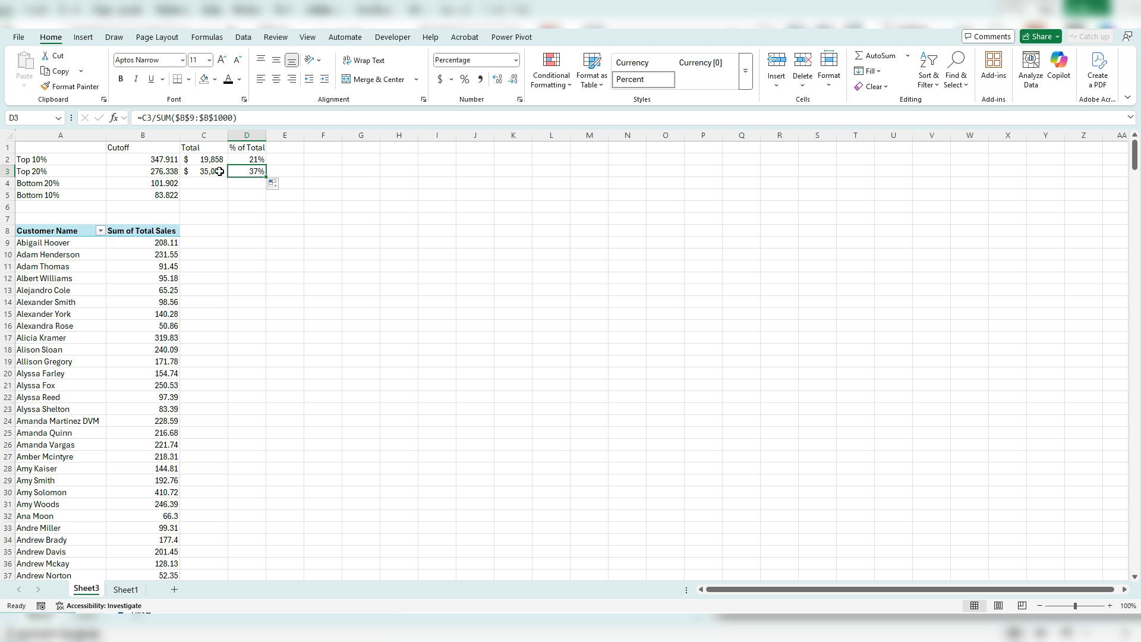
Fill the Total formula from C3 into C4 and change its criterion to "<=" for the Bottom 20%.
left_click(219, 171)
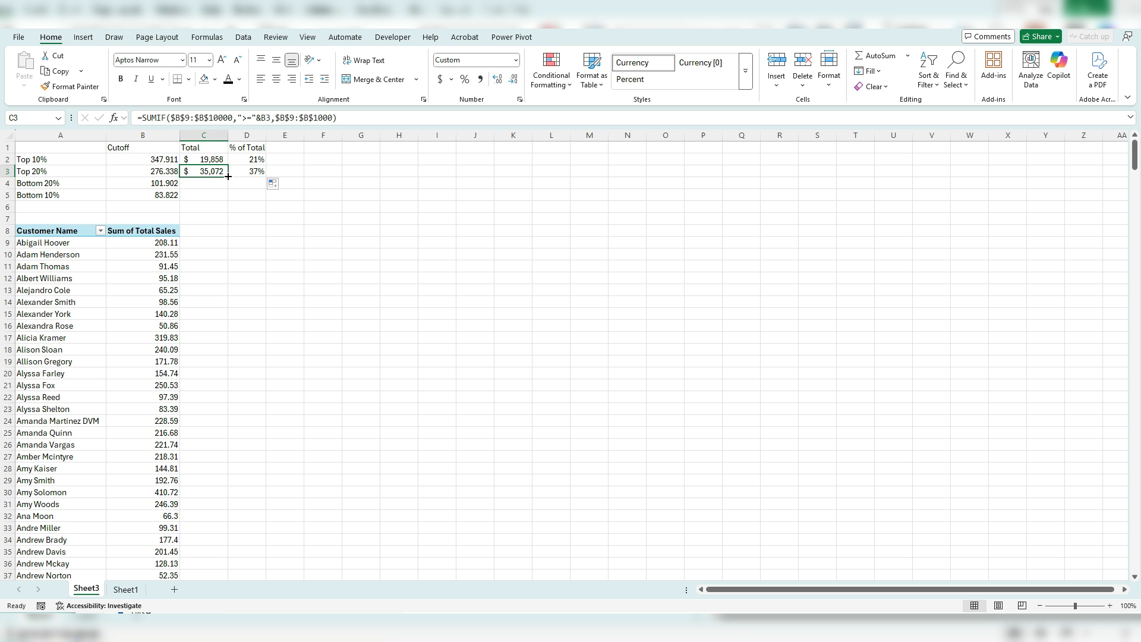
left_click_drag(228, 176, 225, 185)
left_click(224, 184)
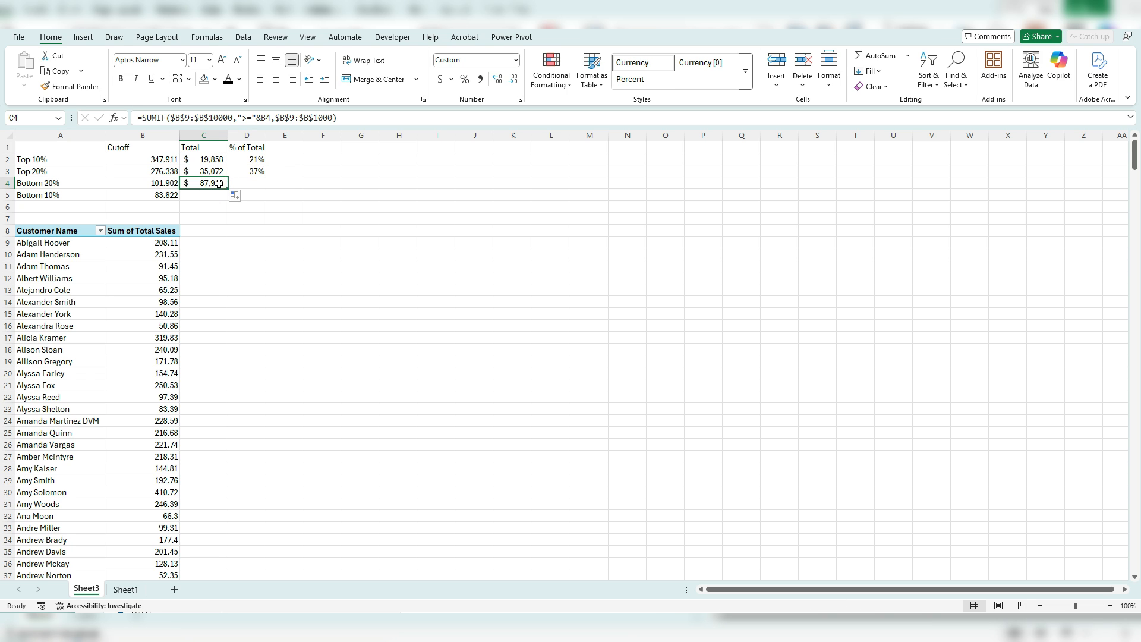
left_click(244, 118)
key("BackSpace")
type("<")
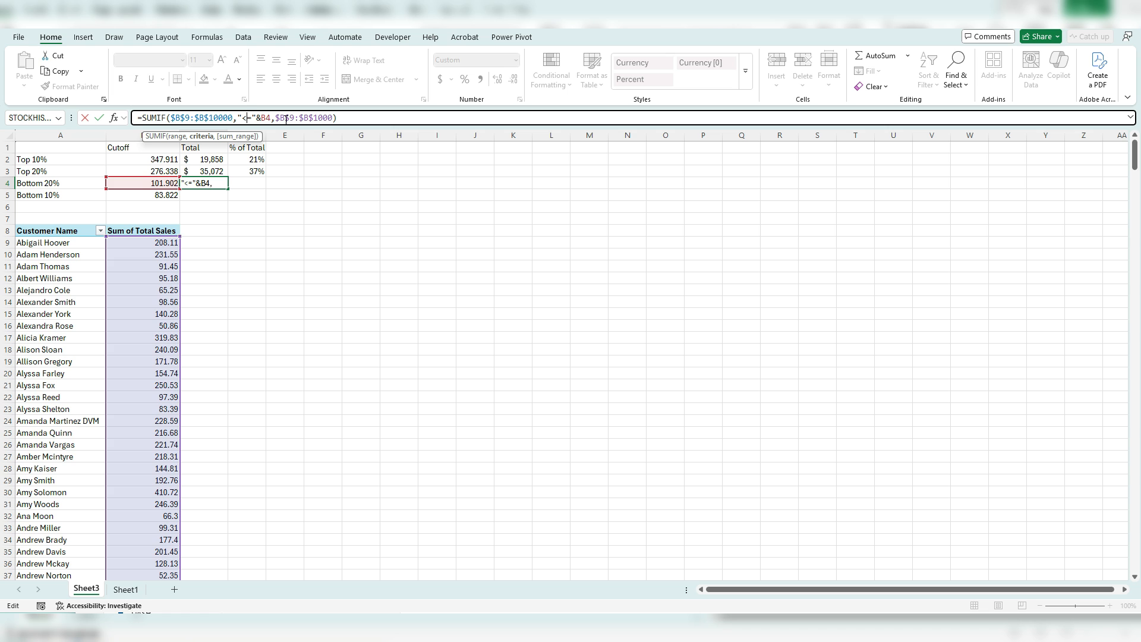
key("Return")
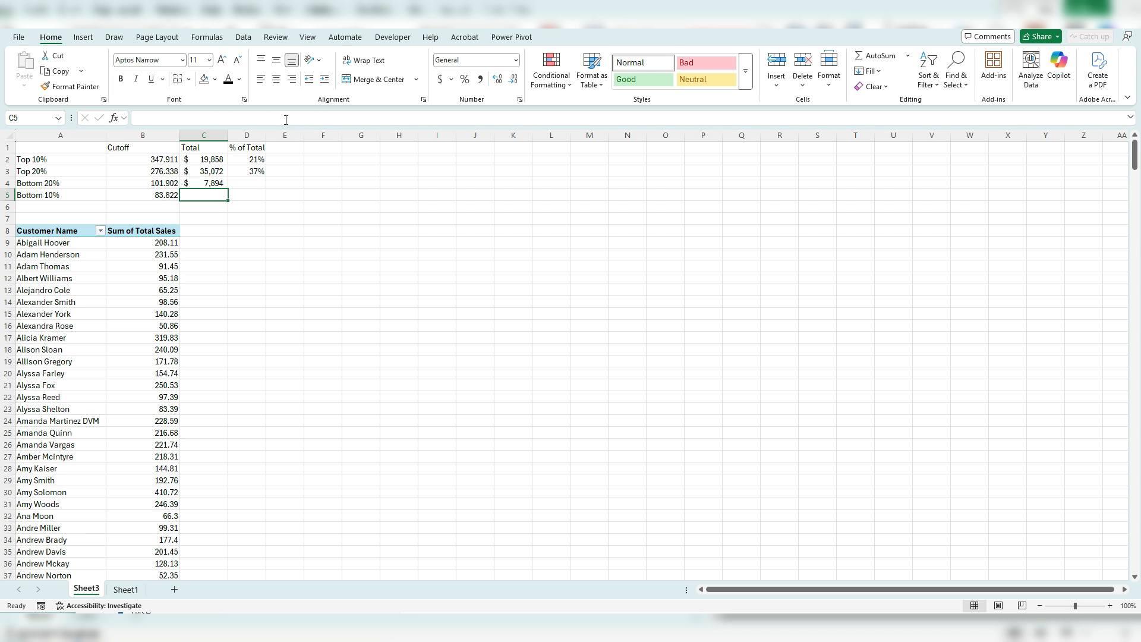
key("Up")
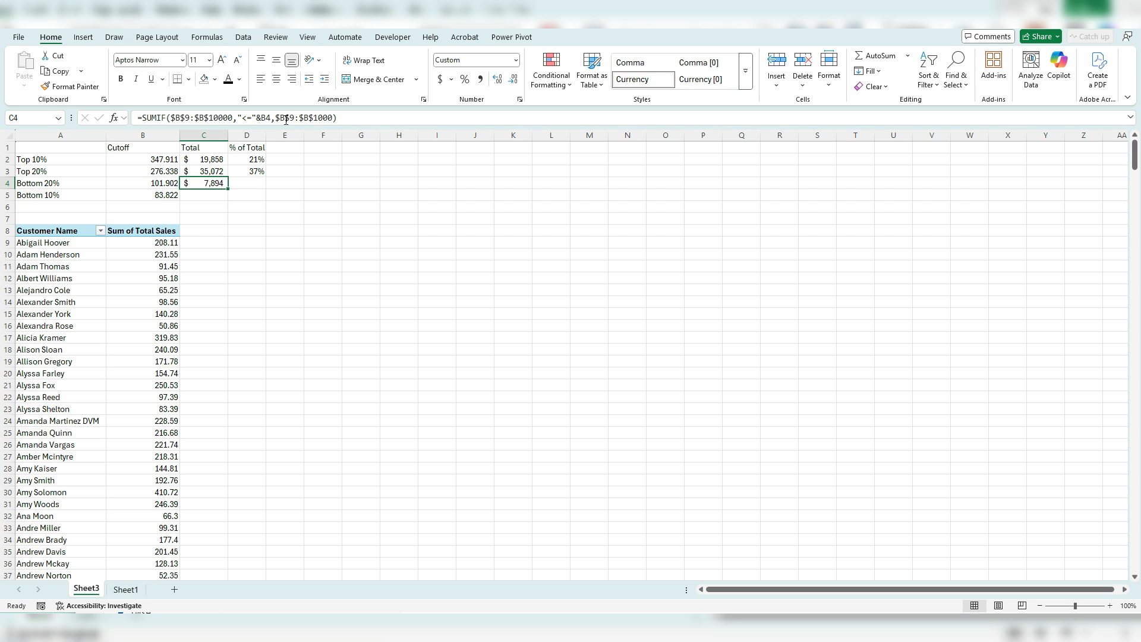
Fill the % of Total formula from D3 down into D4 for the Bottom 20%.
left_click(245, 171)
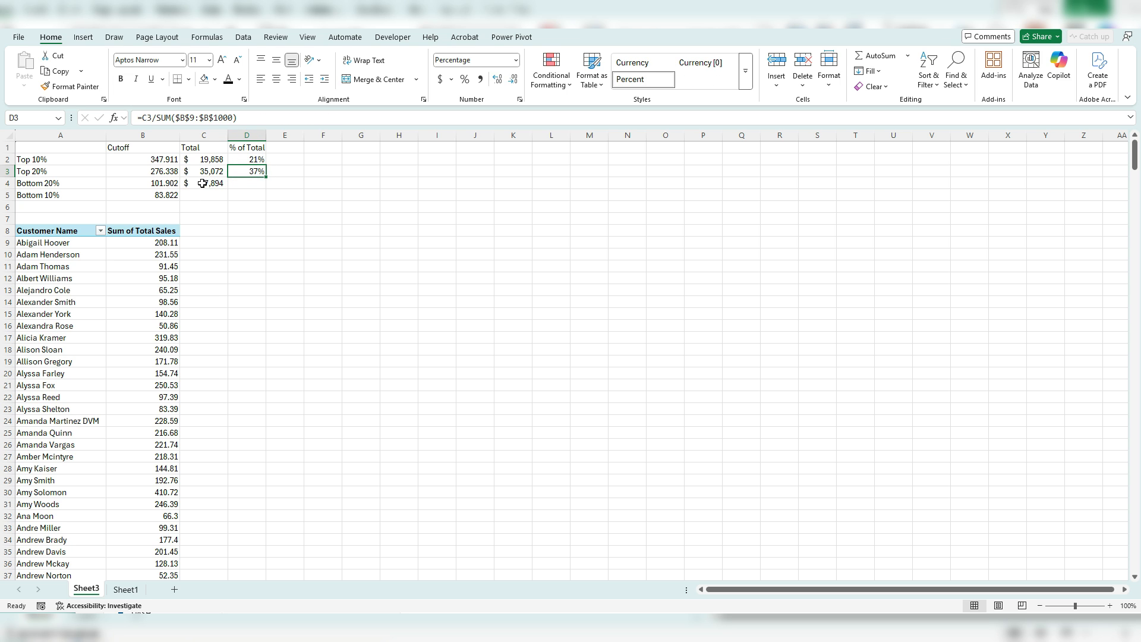
left_click_drag(265, 177, 267, 188)
key("Down")
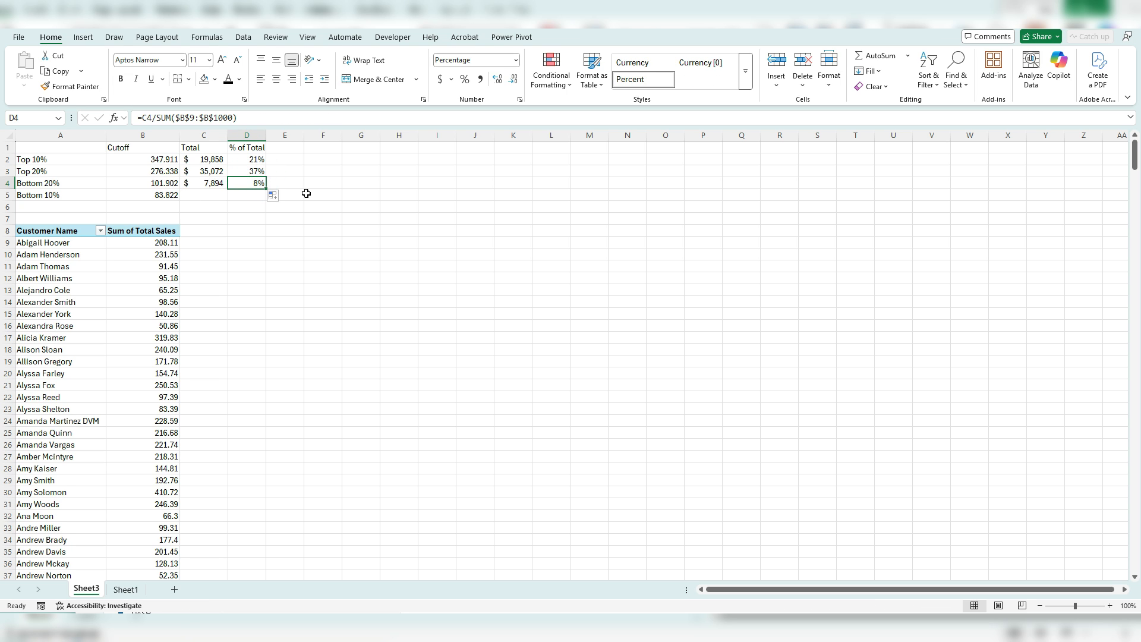
Fill the Total and % of Total formulas from row 4 down to the Bottom 10% row.
left_click(223, 185)
left_click_drag(227, 189, 228, 201)
key("Down")
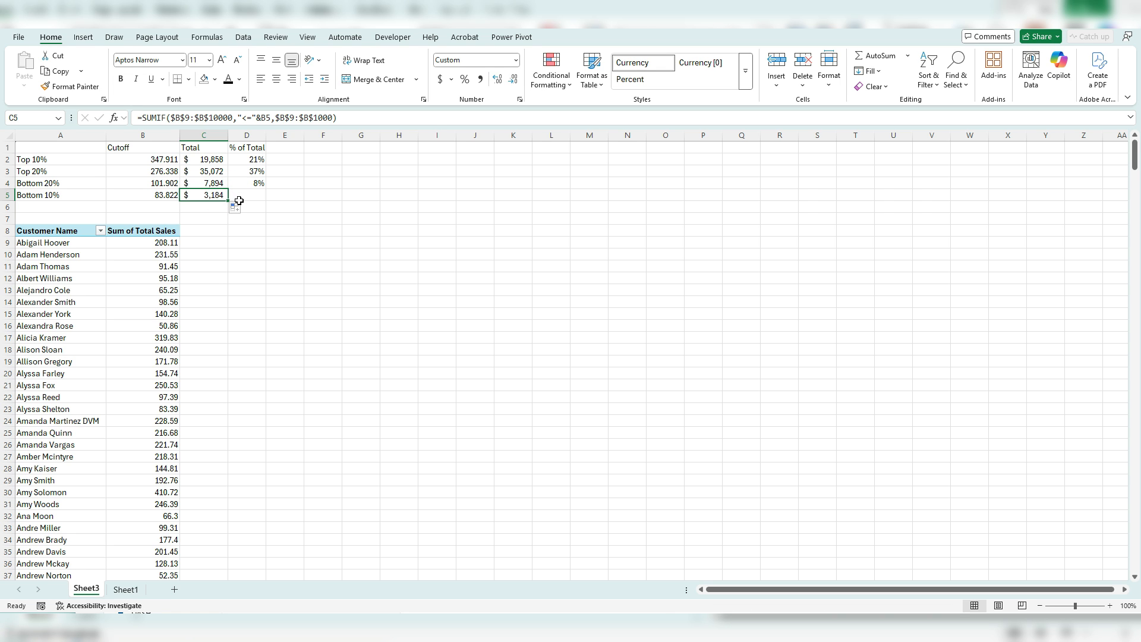
left_click(255, 183)
left_click_drag(265, 189, 268, 195)
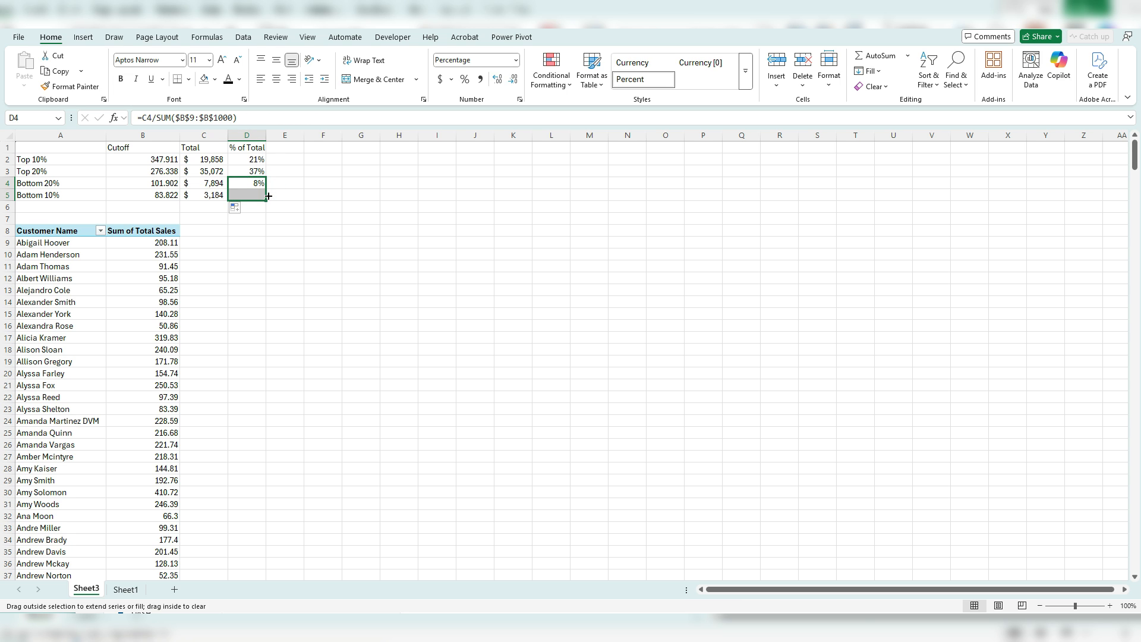
left_click(261, 195)
left_click(221, 184)
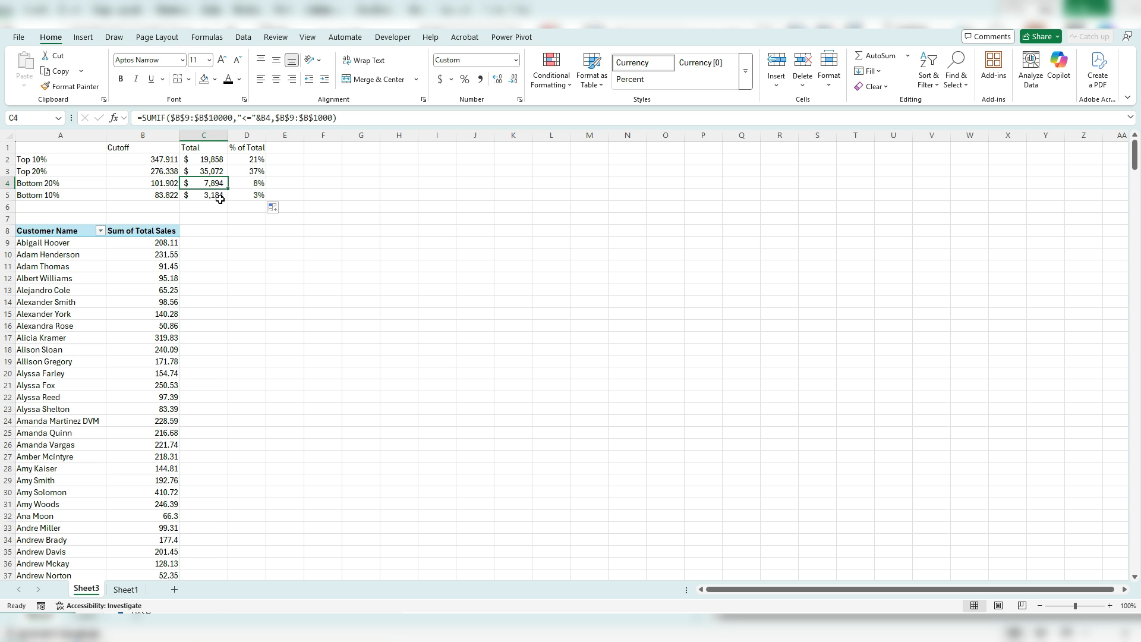
Add the heading Customer Count in E1 and fit column E's width to it.
left_click(293, 150)
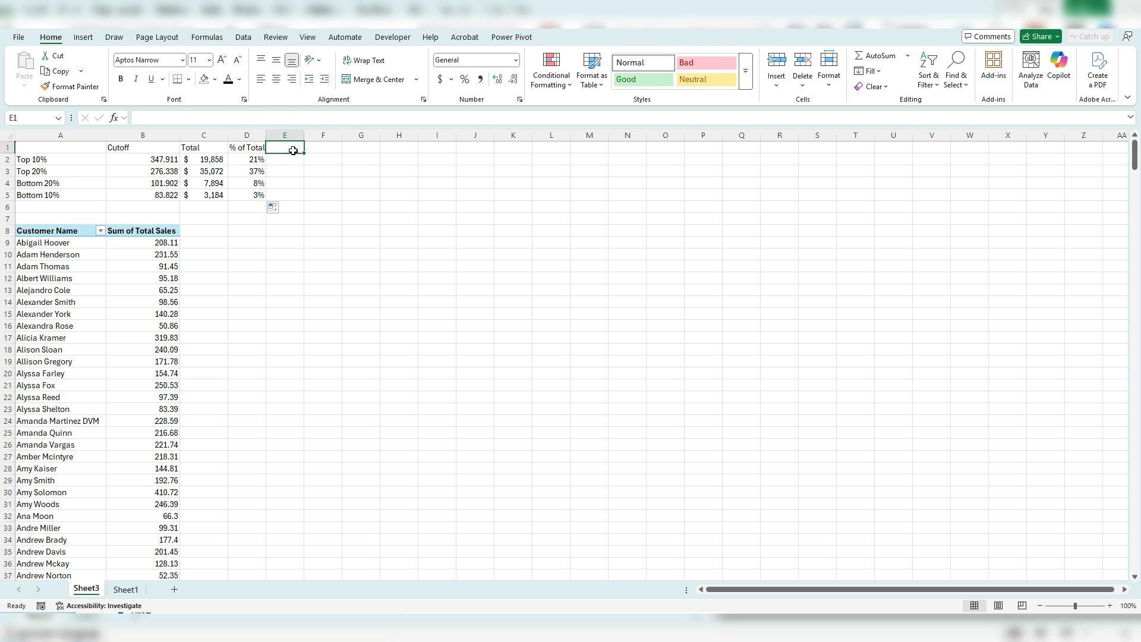
type("Customer Count")
key("Return")
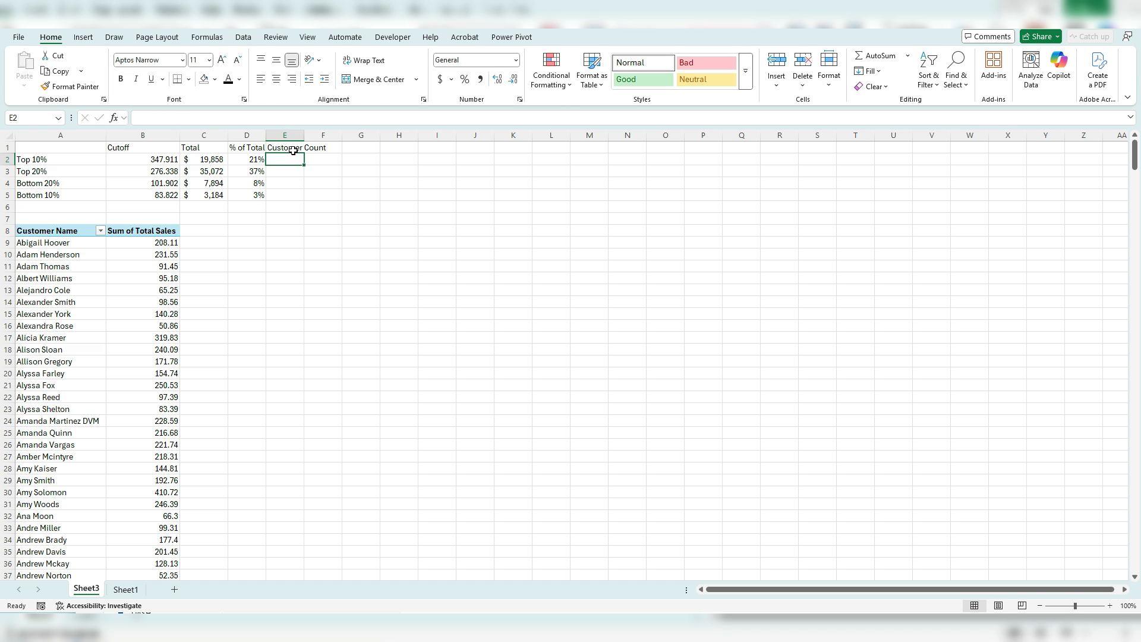
double_click(304, 135)
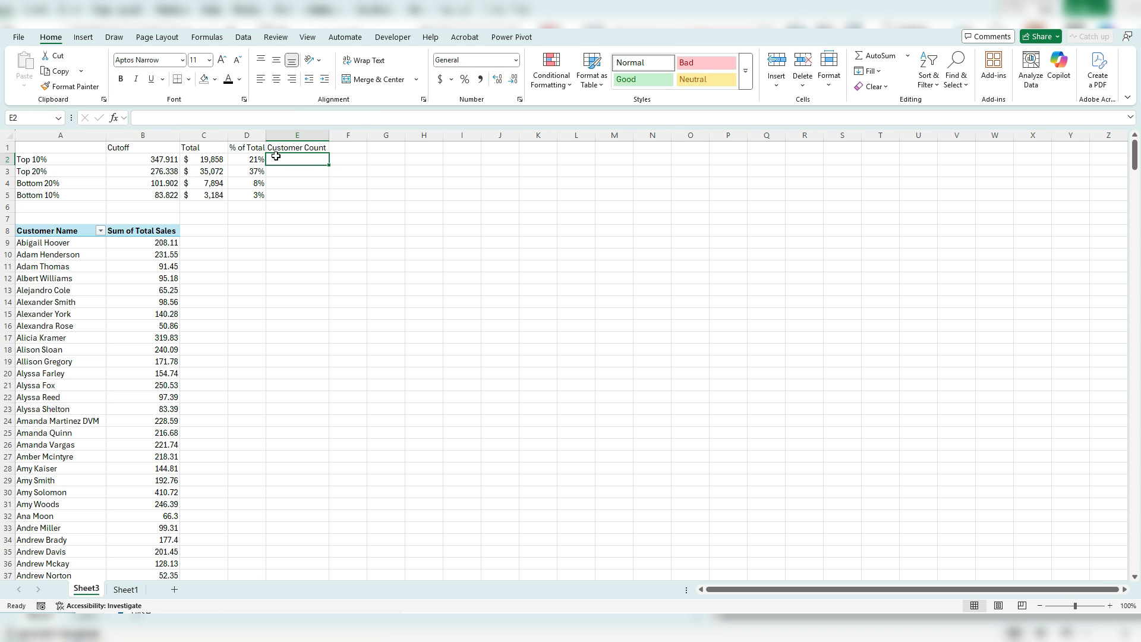
Copy the text of the Top 10% Total formula in C2 and paste it unchanged into E2.
left_click(220, 157)
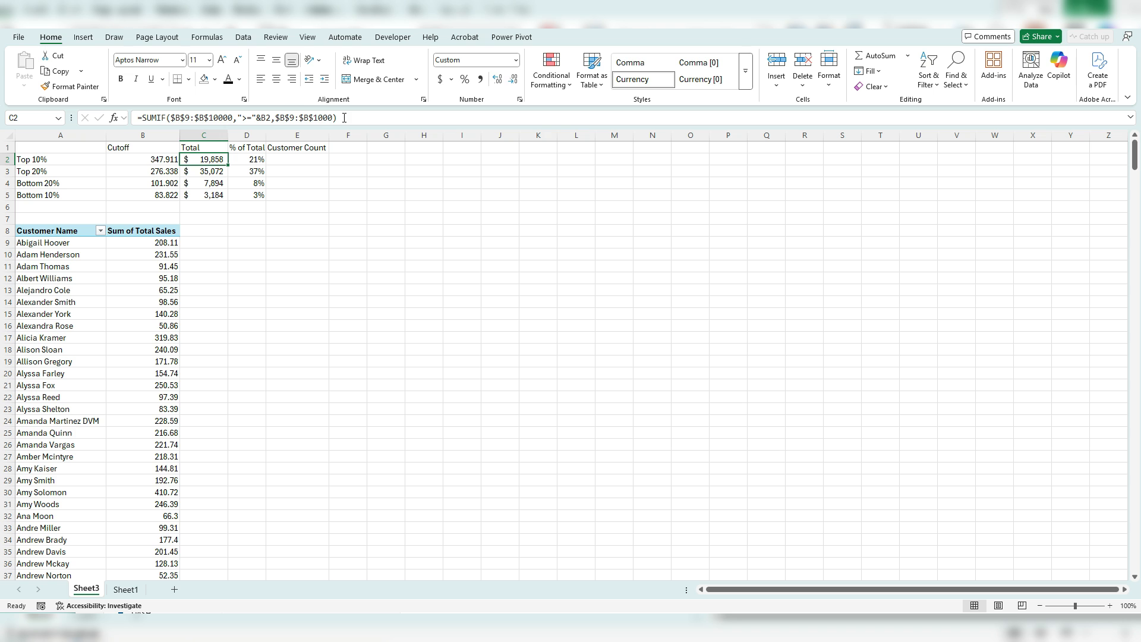
left_click_drag(344, 118, 44, 104)
key("ctrl+c")
key("Escape")
left_click(294, 161)
left_click(284, 116)
key("ctrl+v")
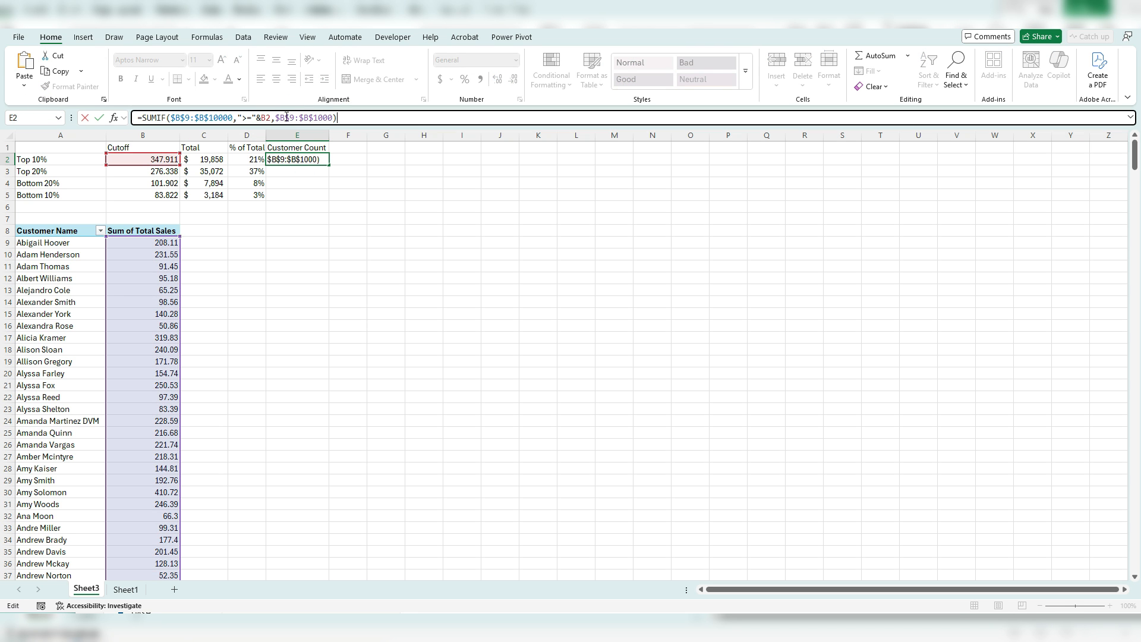
Turn the formula in E2 into =COUNTIF($B$9:$B$10000,">="&B2) by replacing SUMIF and removing the sum range.
left_click(324, 117)
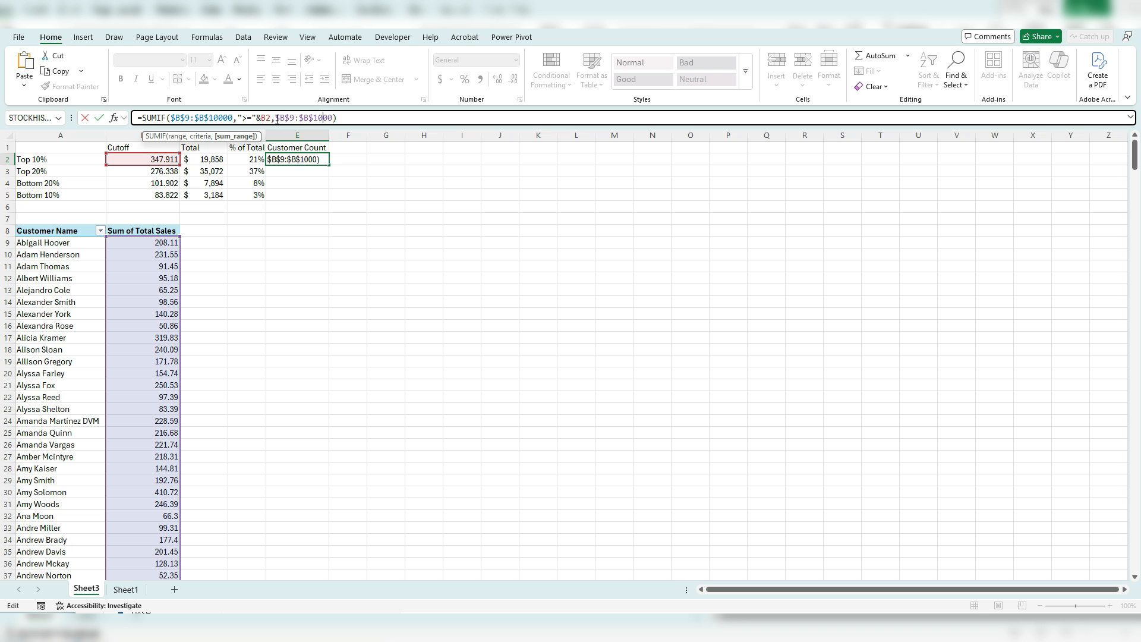
double_click(157, 118)
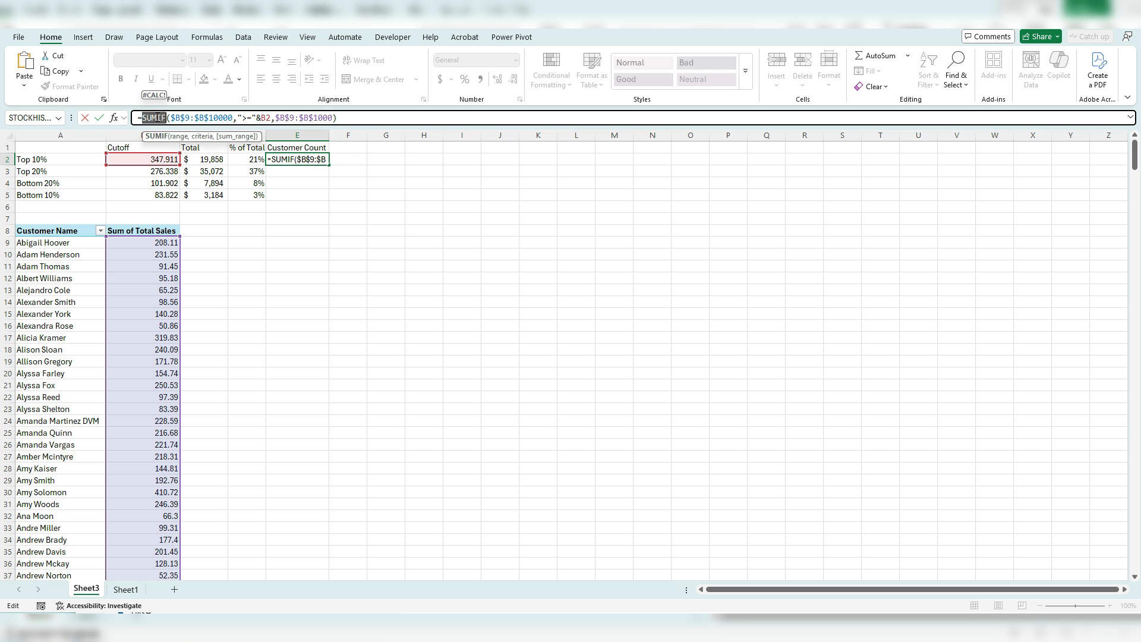
type("COUNTIF")
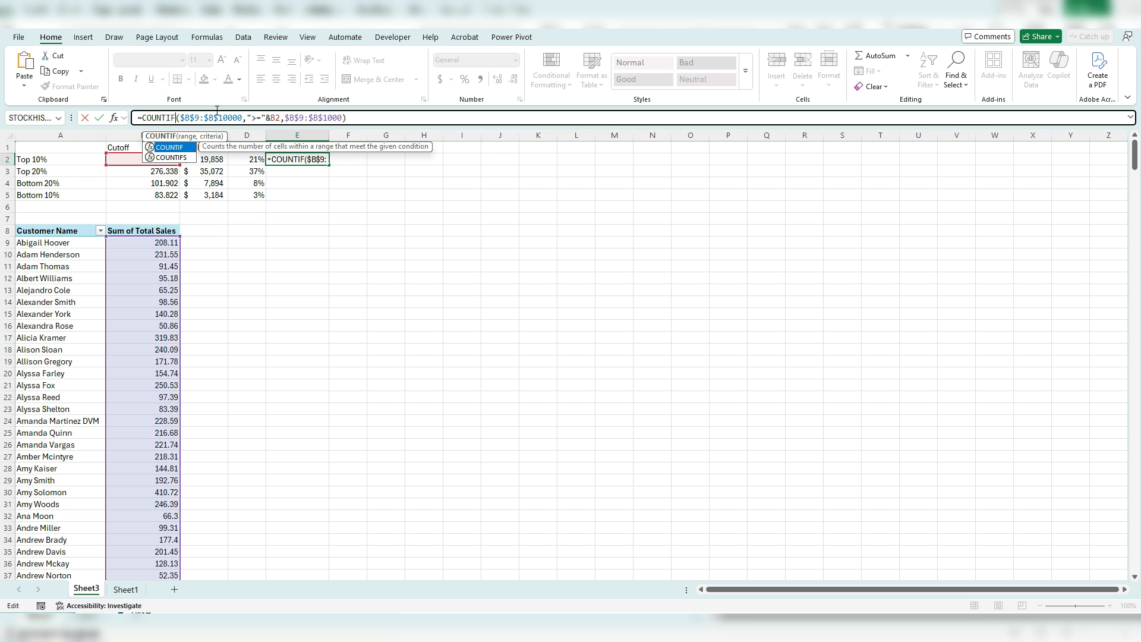
left_click(215, 117)
left_click_drag(285, 118, 337, 118)
key("BackSpace")
key("BackSpace")
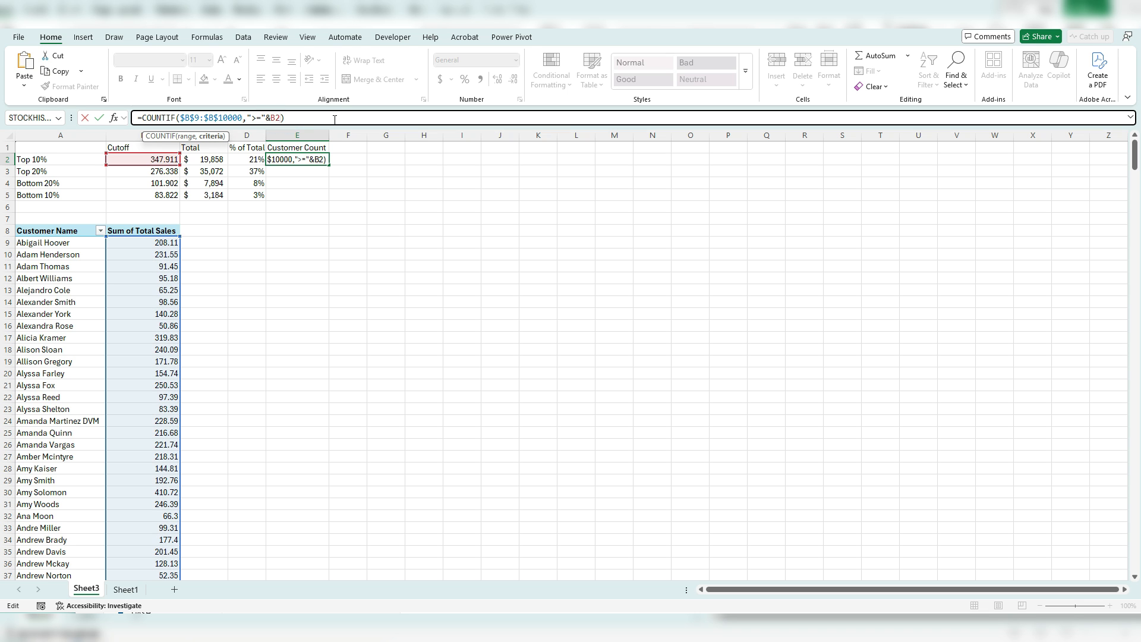
key("ctrl+Return")
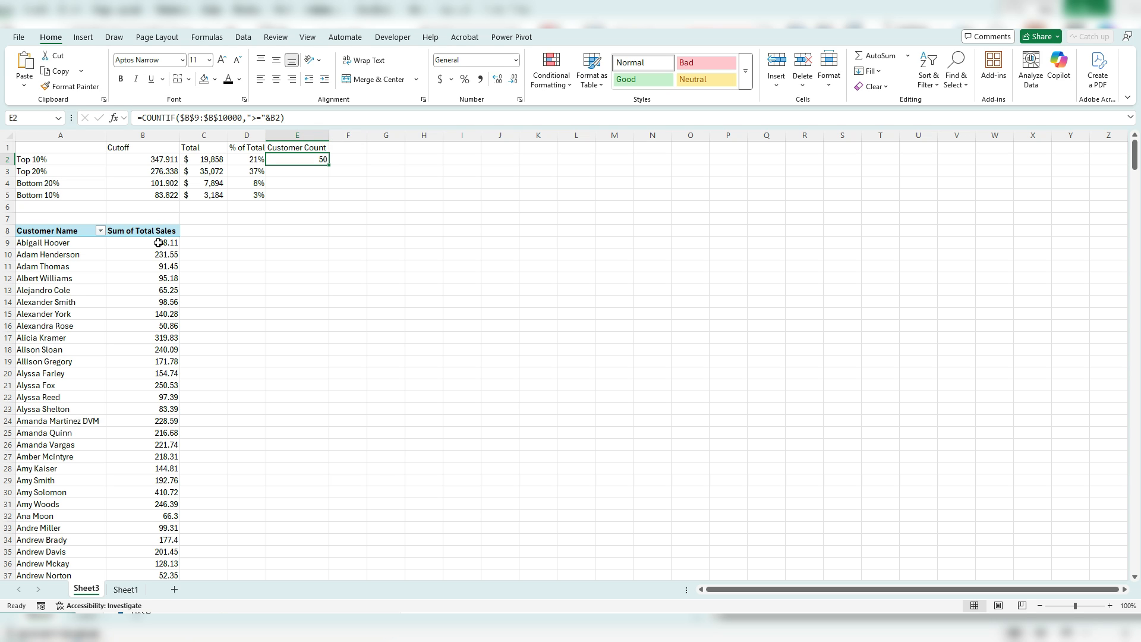
Fill the Customer Count formula from E2 down through the Top 20% and Bottom 20% rows.
mouse_move(155, 243)
left_click_drag(330, 167, 326, 176)
left_click(323, 173)
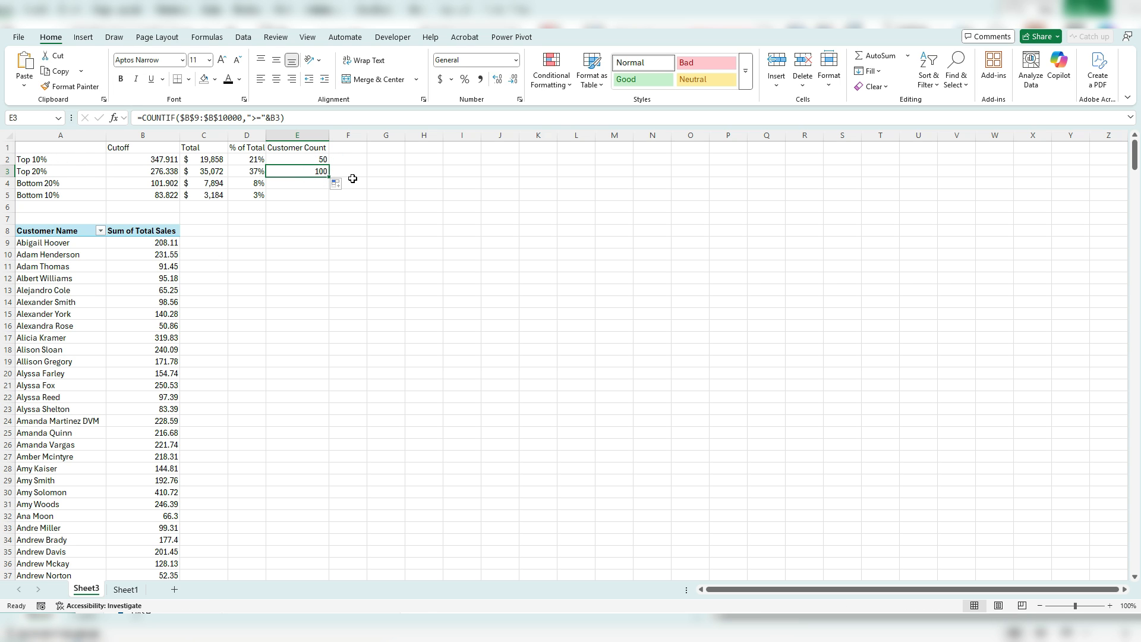
left_click_drag(328, 177, 326, 185)
left_click(303, 180)
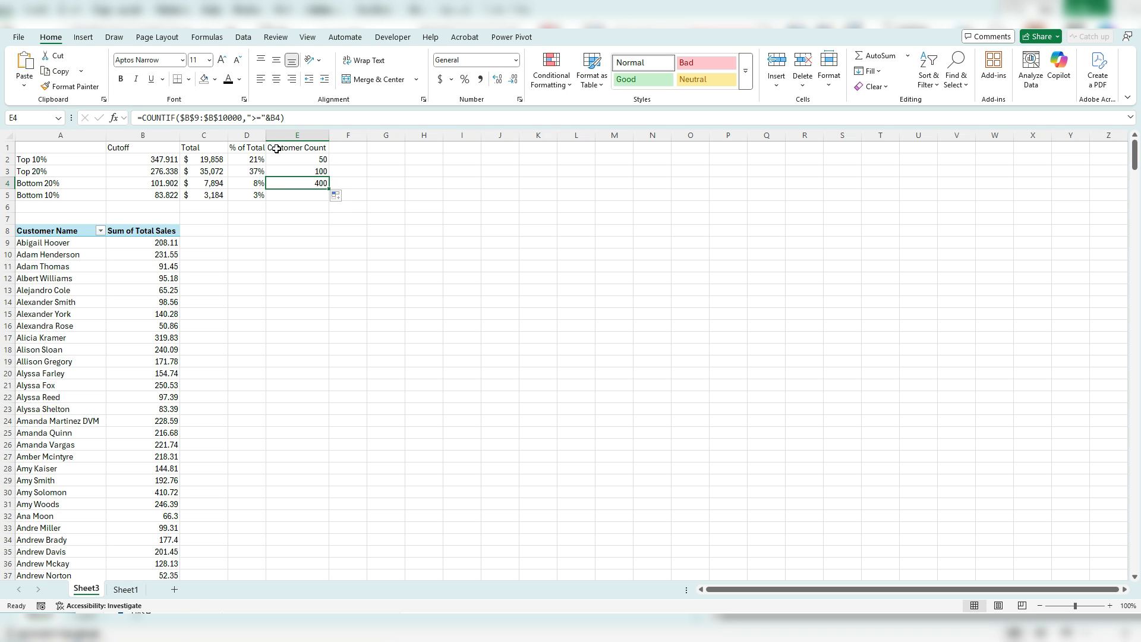
Change the criterion in E4 to "<=" and fill the formula down into E5 for the Bottom 10%.
left_click(261, 117)
key("ctrl+Return")
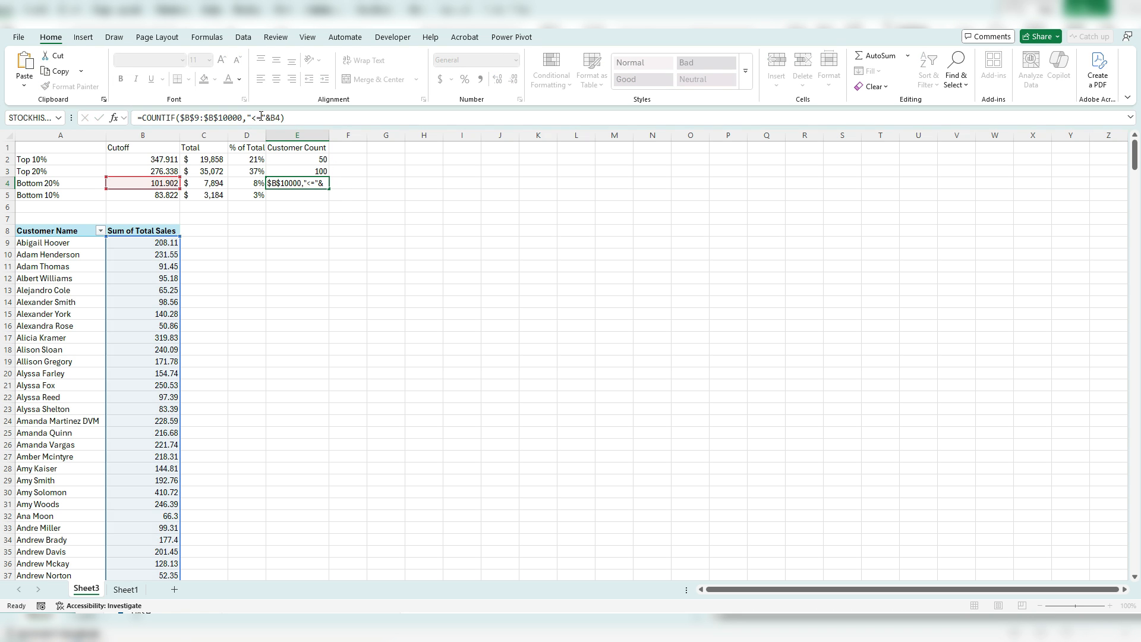
left_click(318, 184)
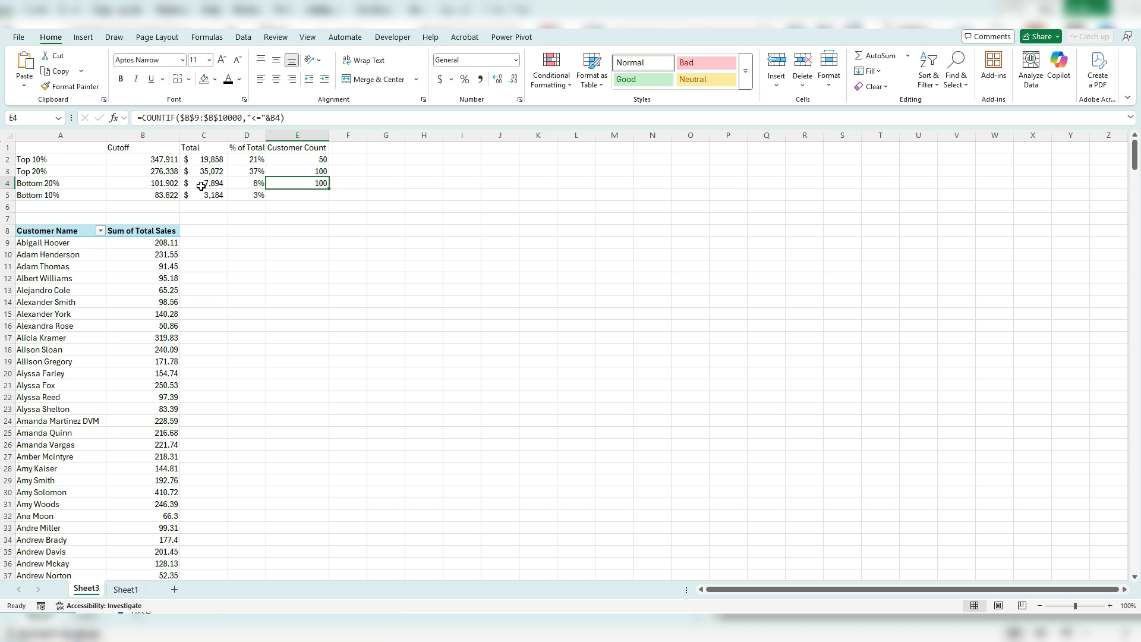
left_click_drag(330, 191, 329, 198)
left_click(310, 193)
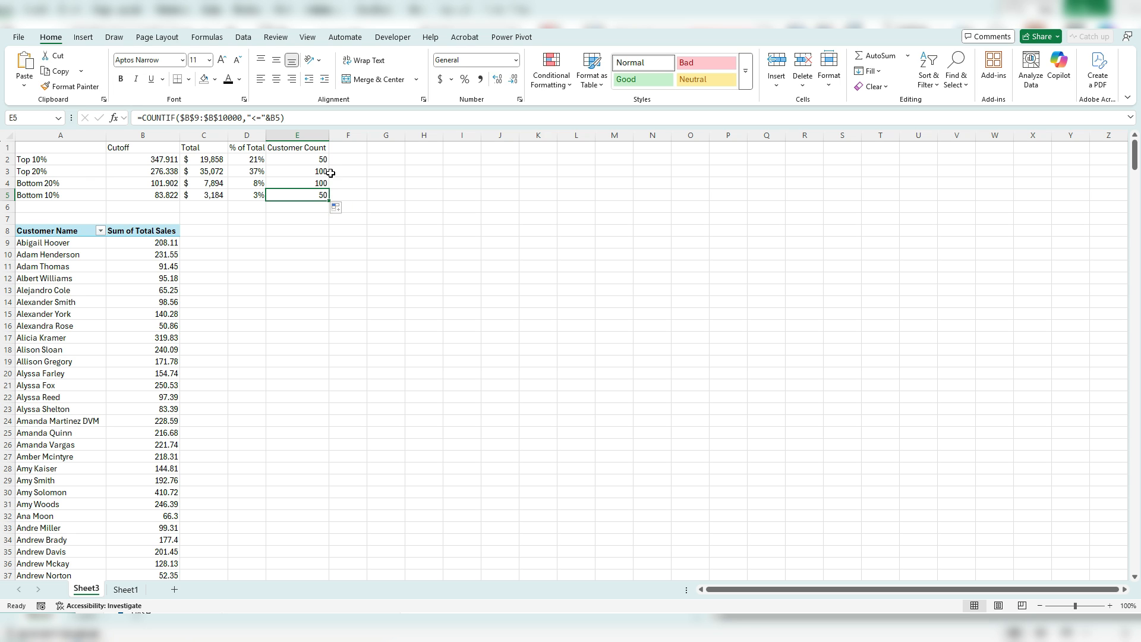
key("alt+Tab")
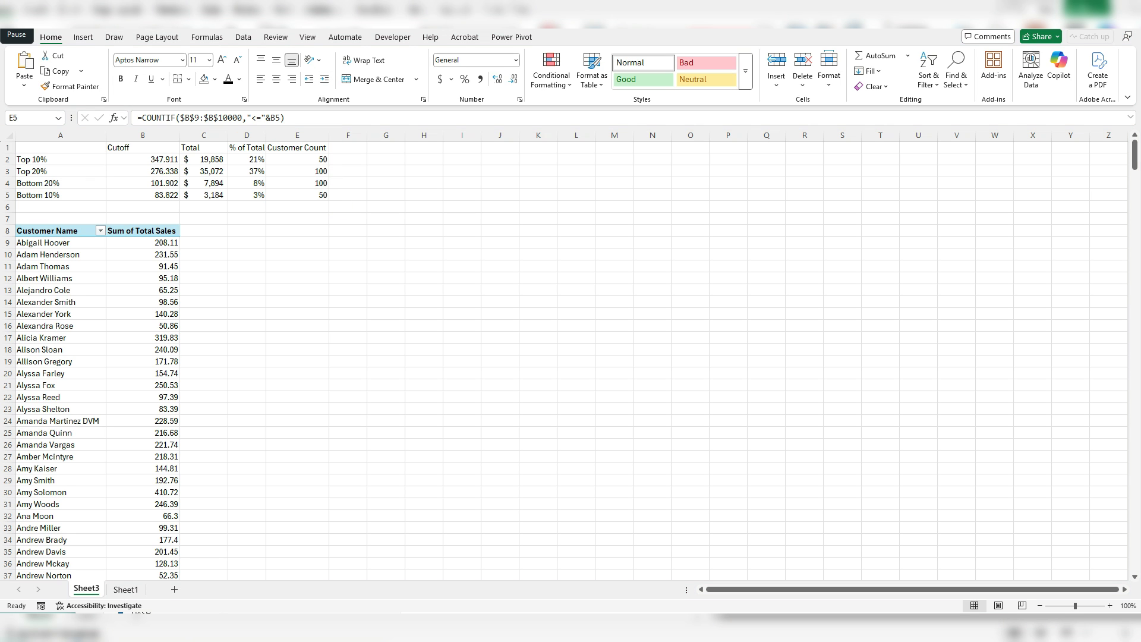
left_click(100, 166)
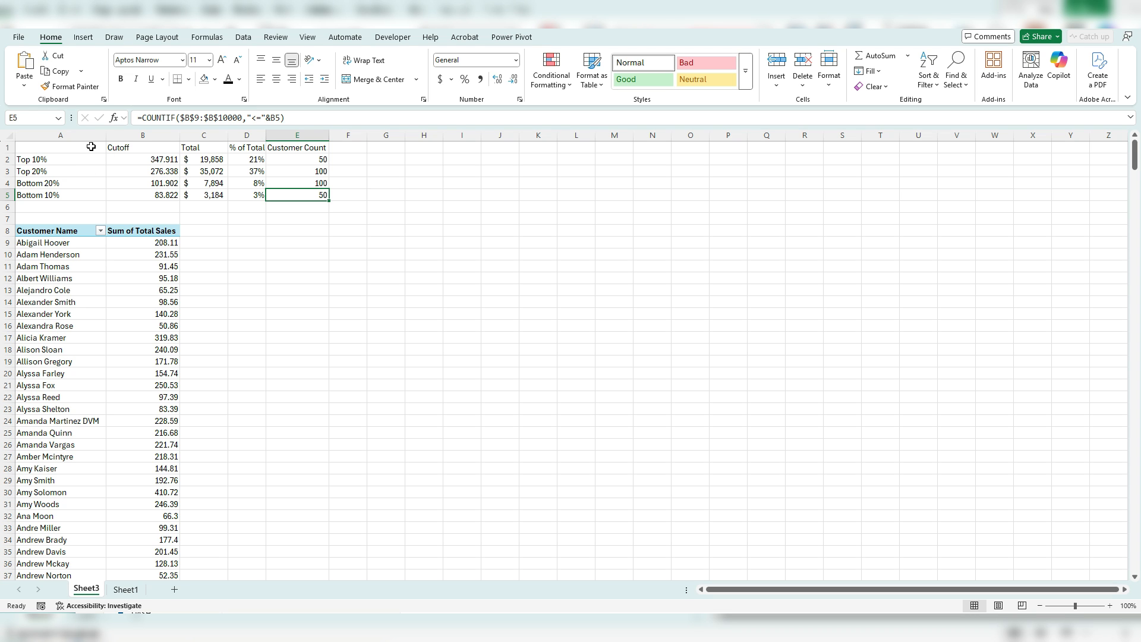
Insert the recommended Clustered Column chart from the range A1:C5.
left_click_drag(90, 146, 224, 196)
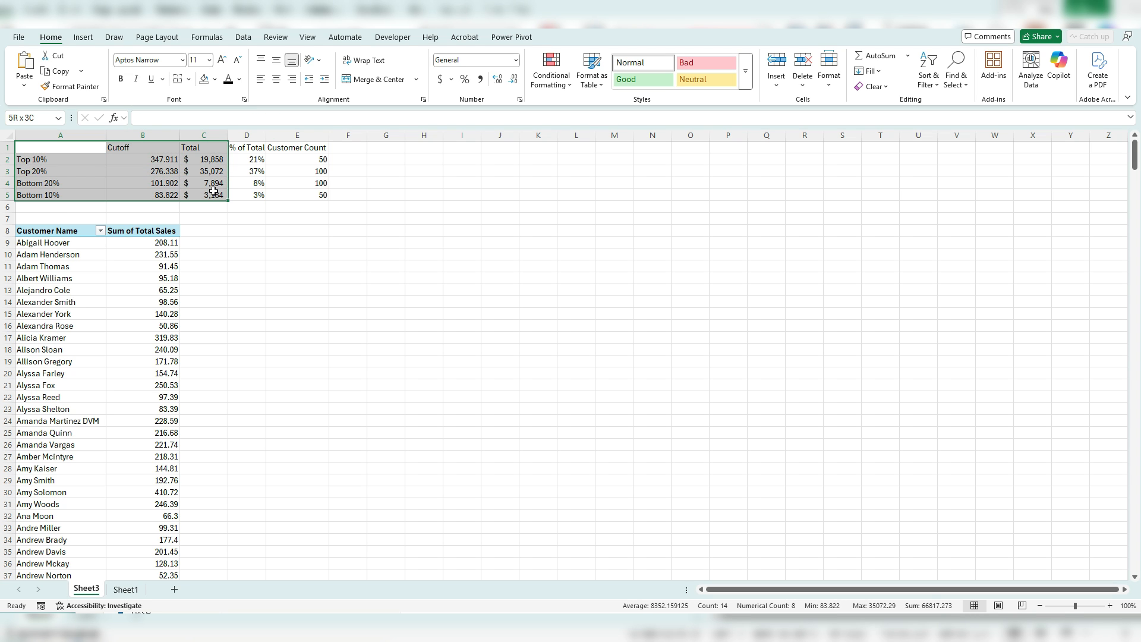
left_click(83, 37)
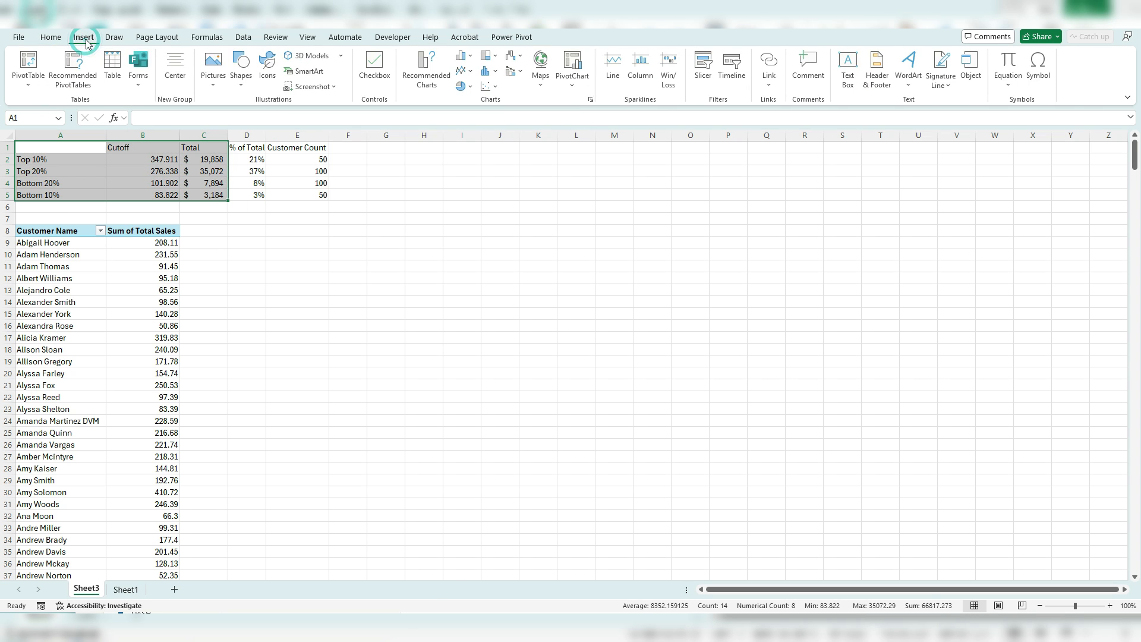
left_click(592, 100)
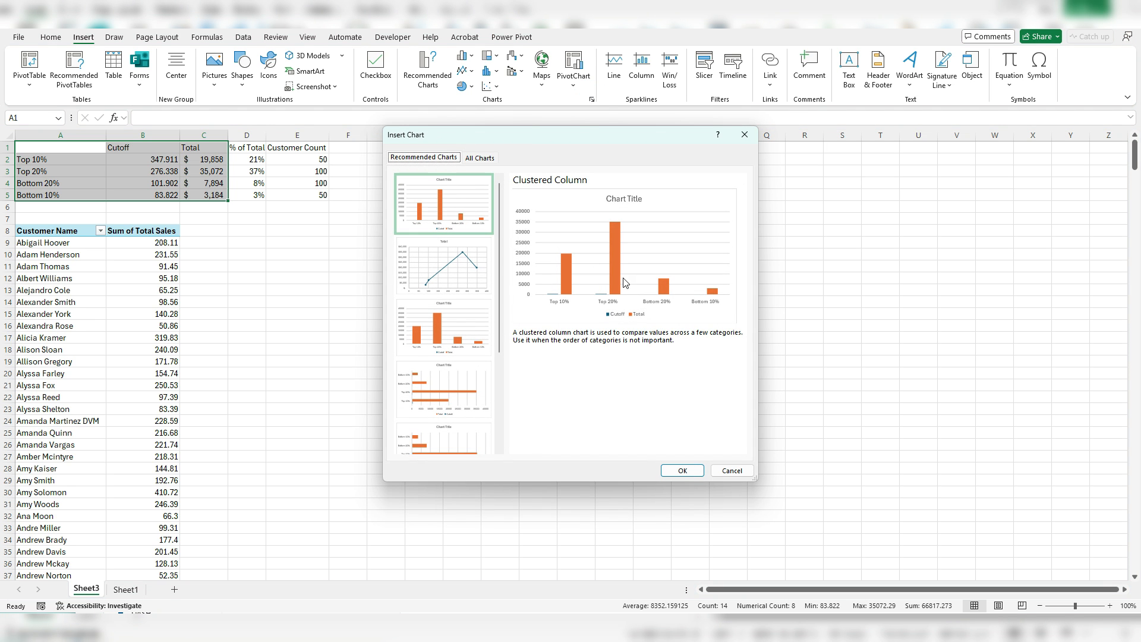
left_click(681, 470)
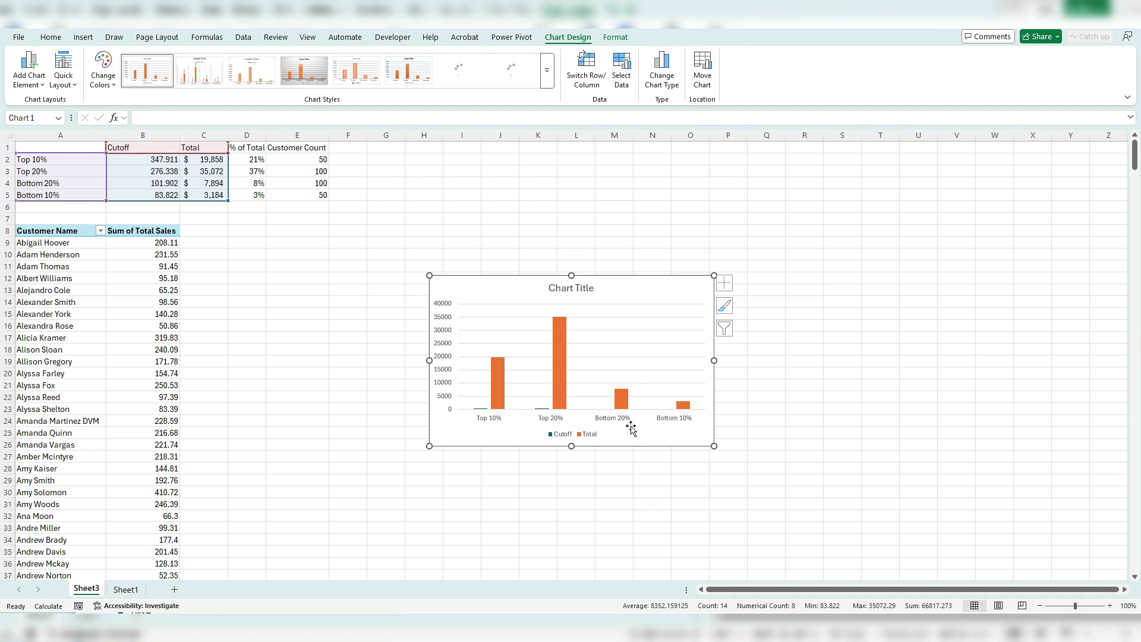
Exclude the Cutoff series and the Top 10% and Bottom 10% categories from the chart's data source.
right_click(583, 354)
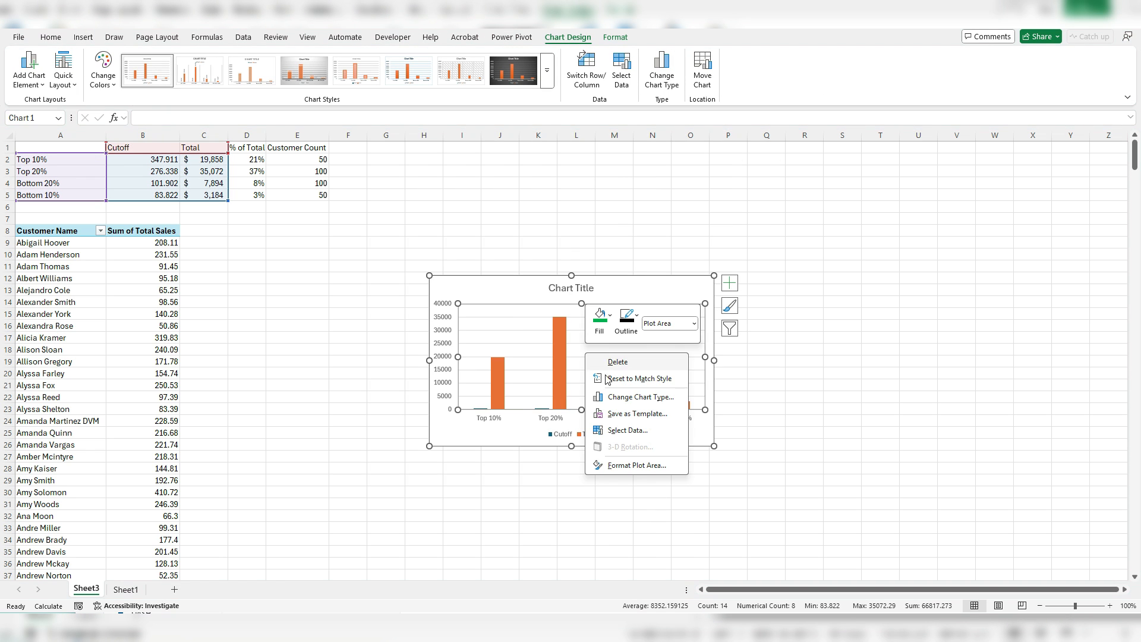
left_click(636, 430)
left_click(543, 420)
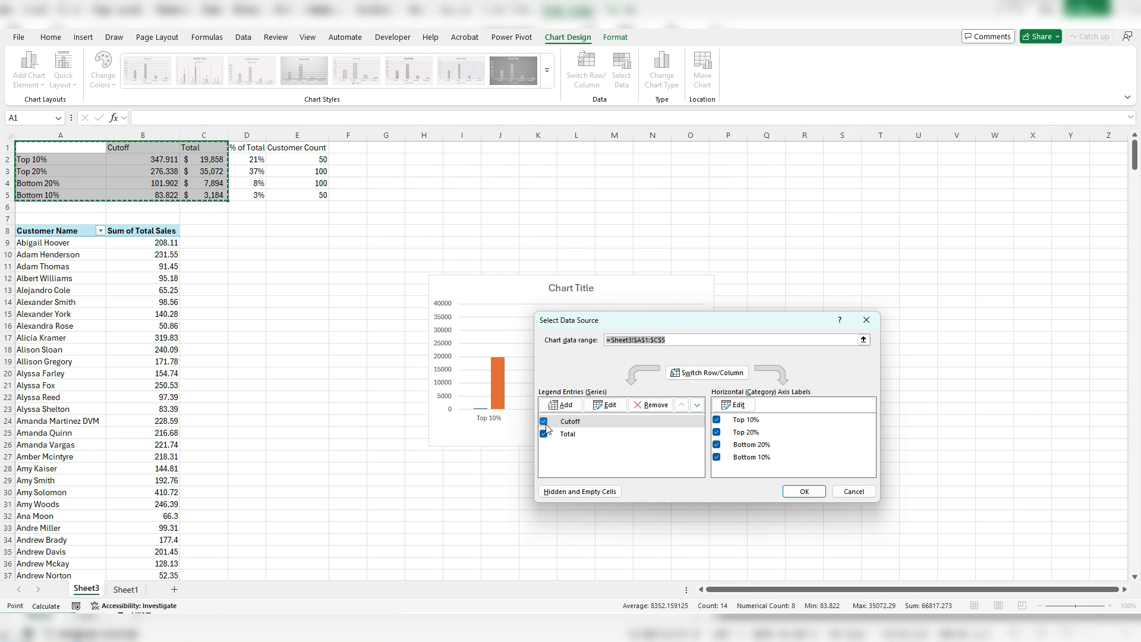
left_click(716, 420)
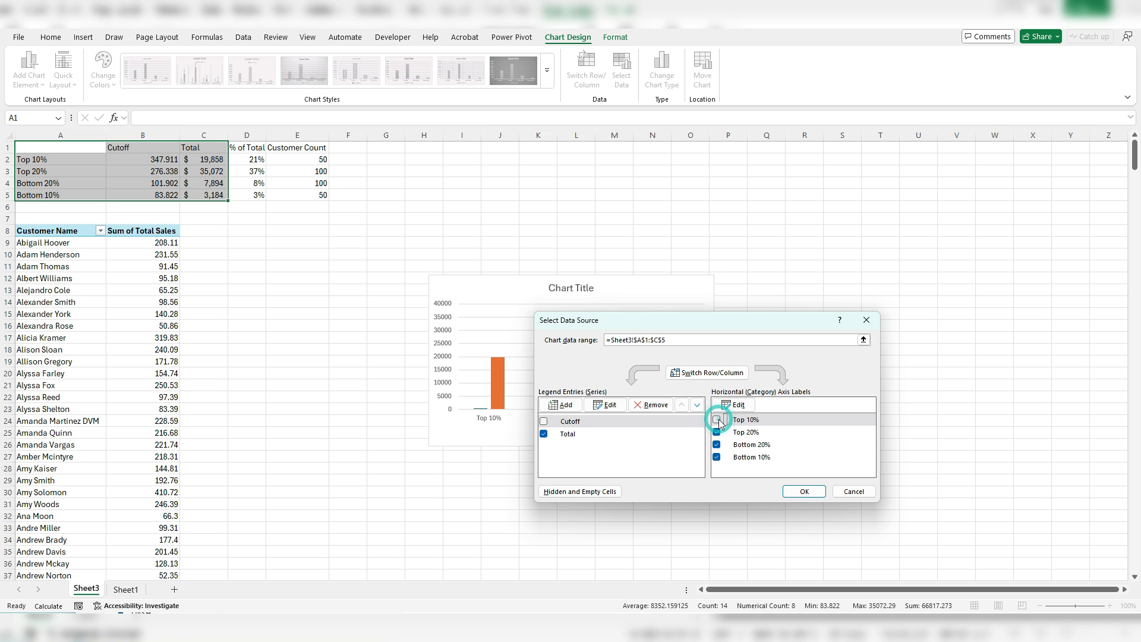
left_click(717, 457)
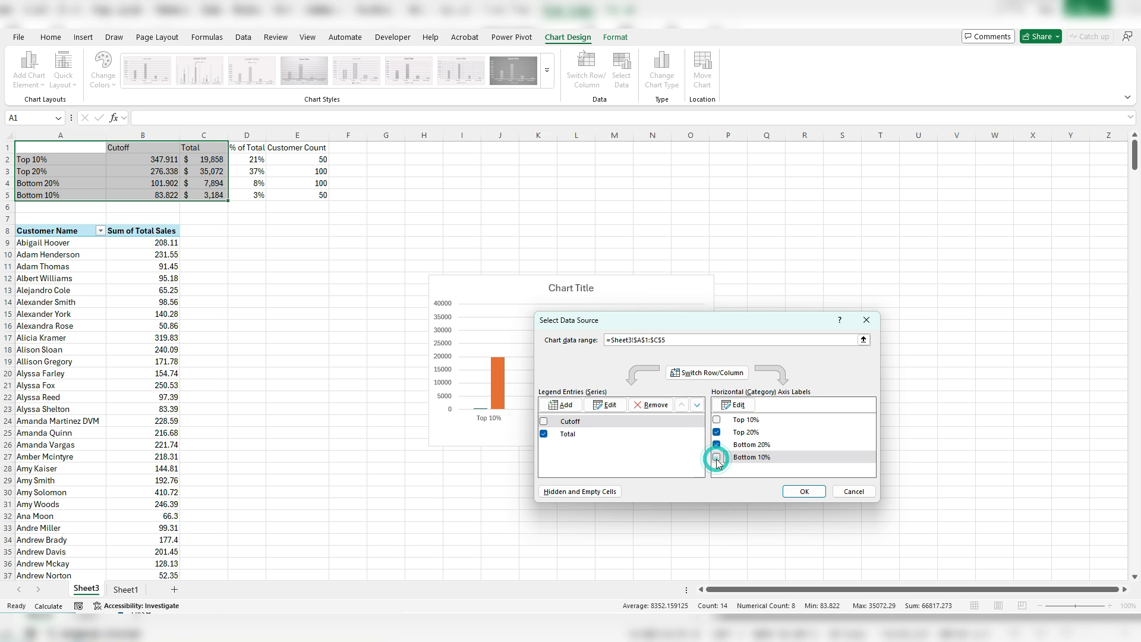
left_click(803, 492)
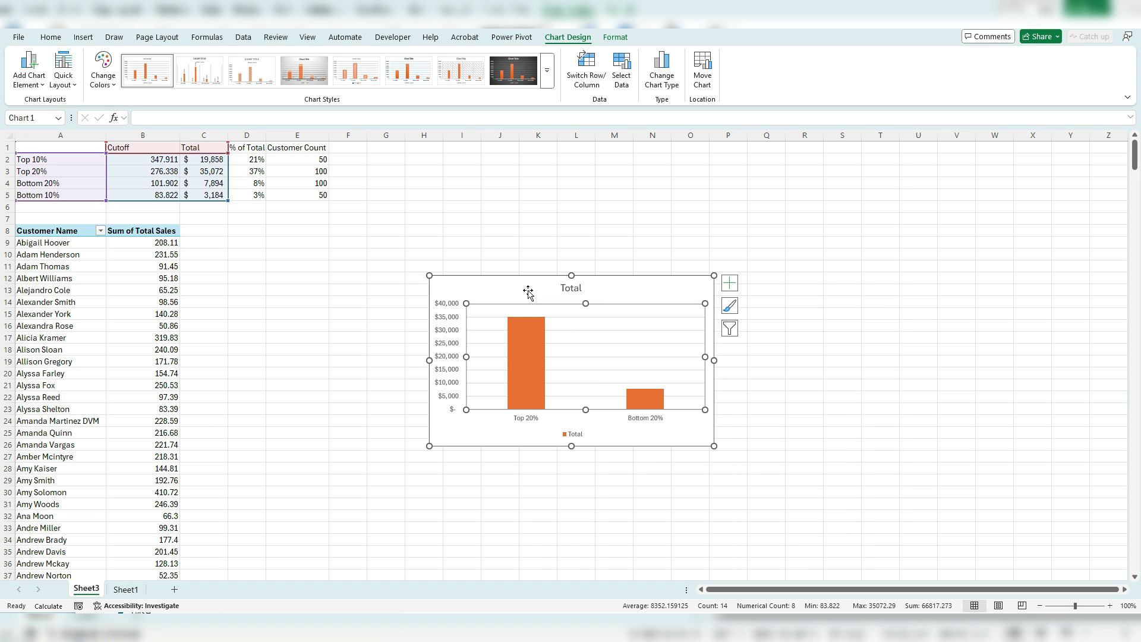
Give the chart the dark gradient style without a legend and place it over columns E to K, starting at row 9.
left_click(524, 68)
left_click_drag(637, 292, 404, 249)
left_click(433, 405)
key("Delete")
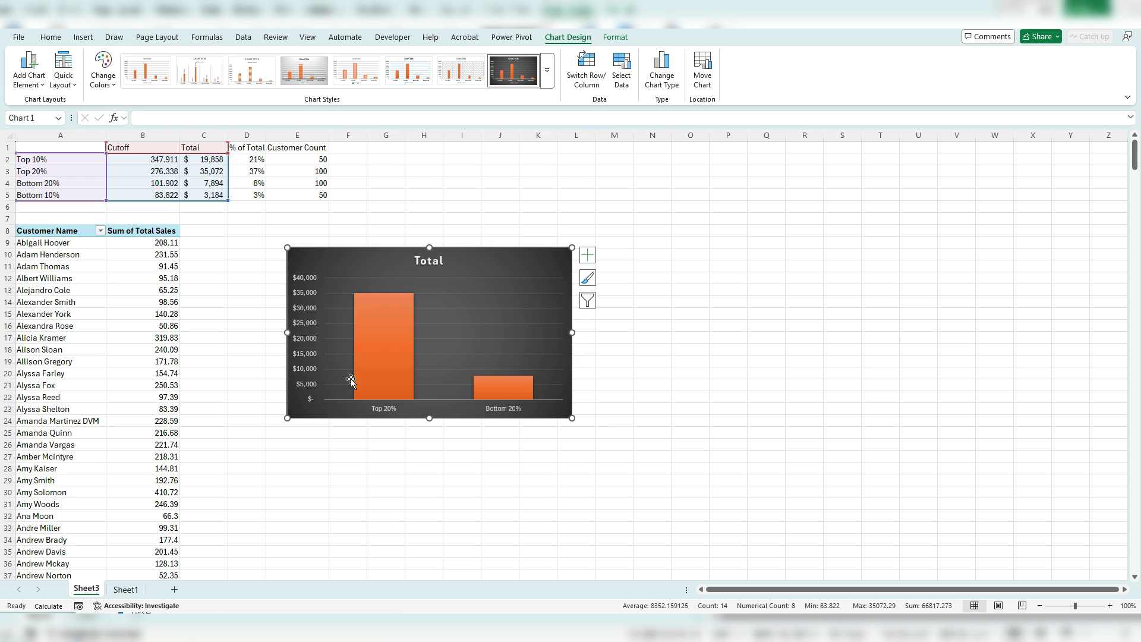
Inspect the range and percentile argument in the Top 10% cutoff's PERCENTILE formula in B2, leaving it unedited.
left_click(162, 159)
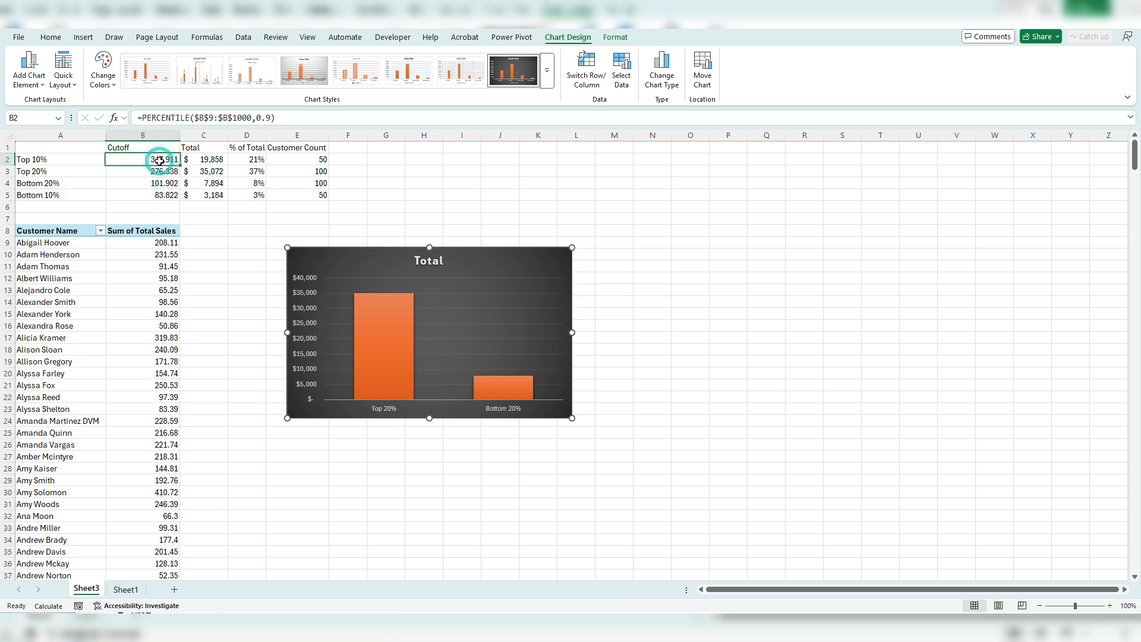
left_click(268, 118)
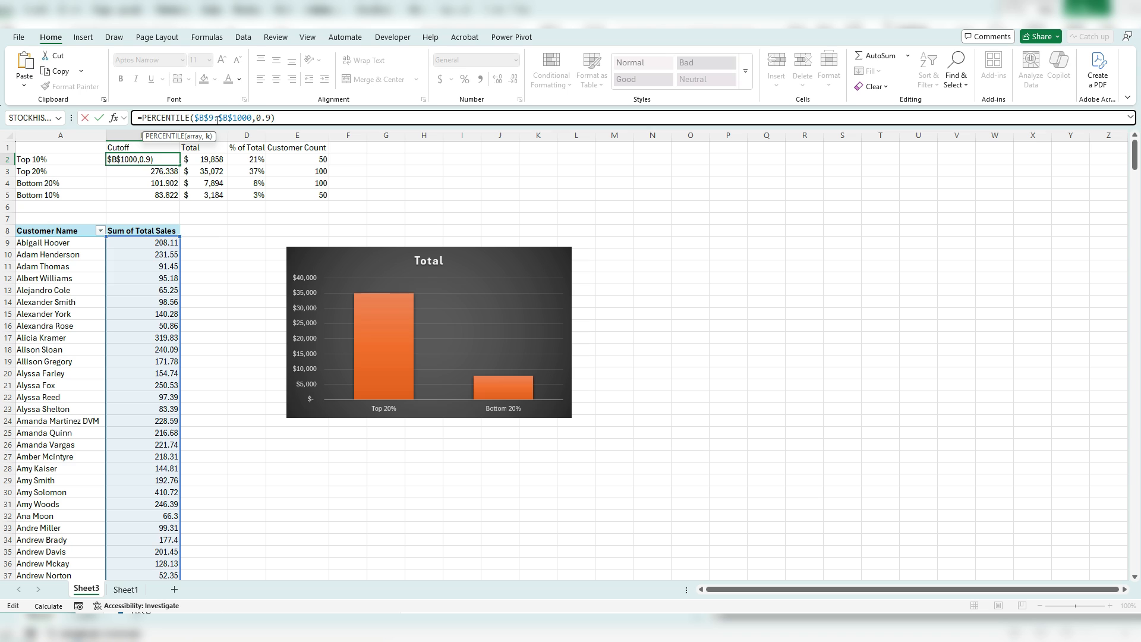
key("Escape")
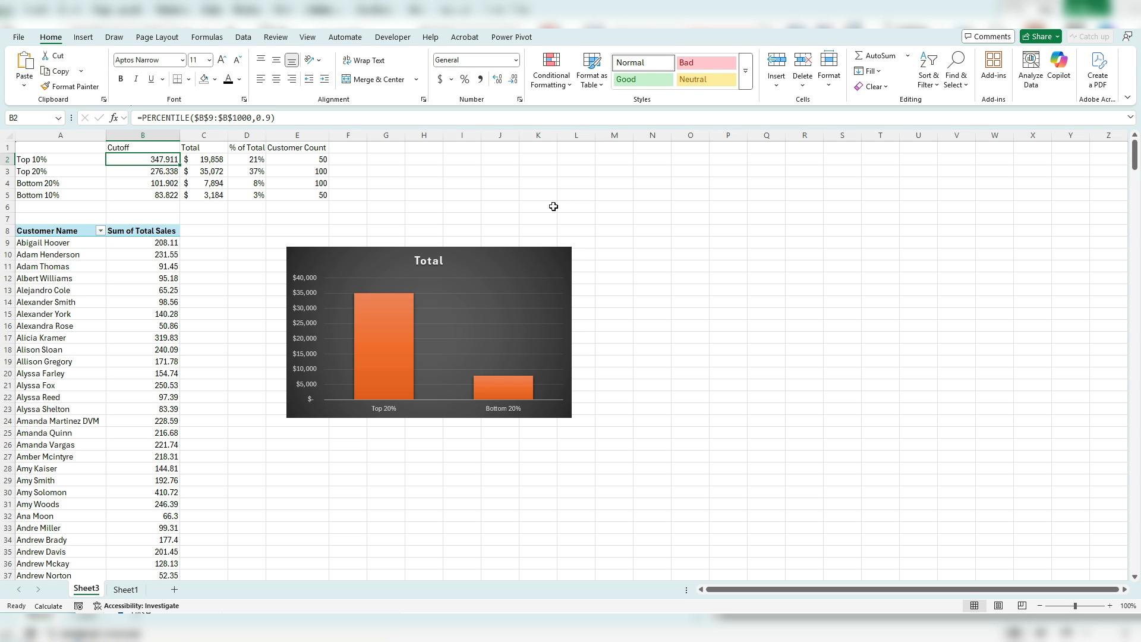